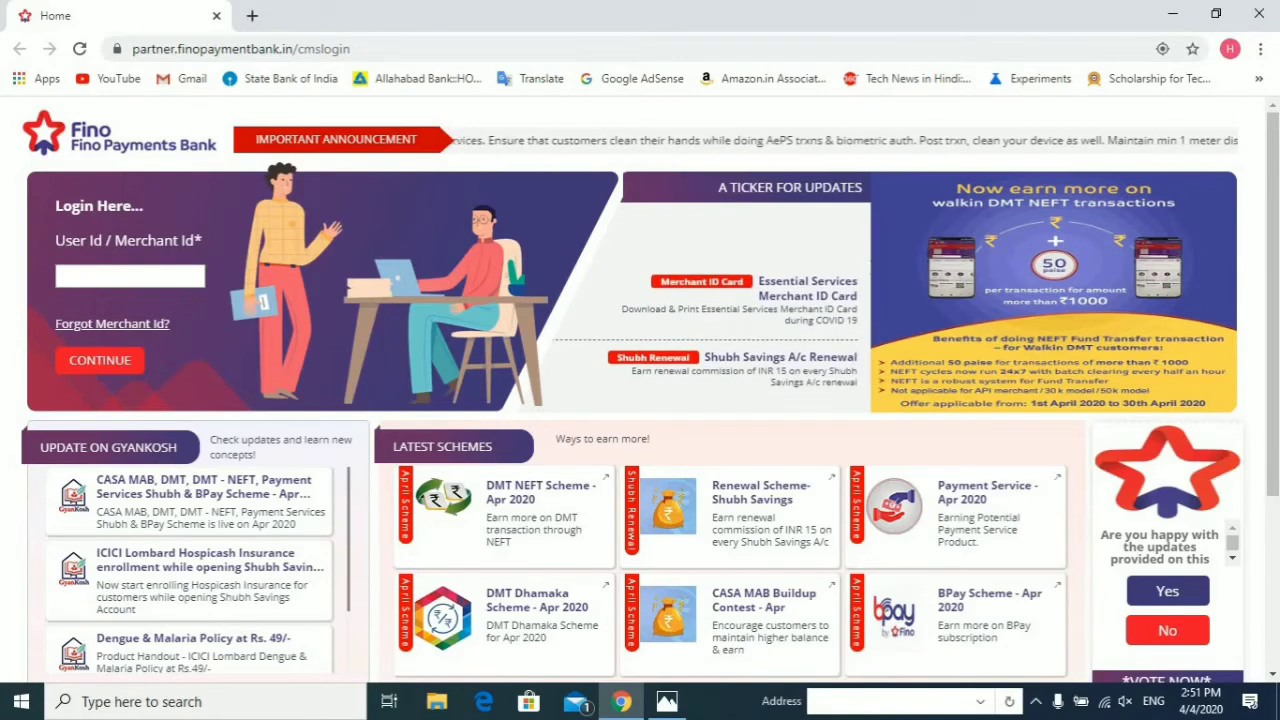
Step: Open the blank Essential Services Merchant ID Card PDF from the portal's updates ticker link
{"action": "left_click", "coordinate": [711, 287]}
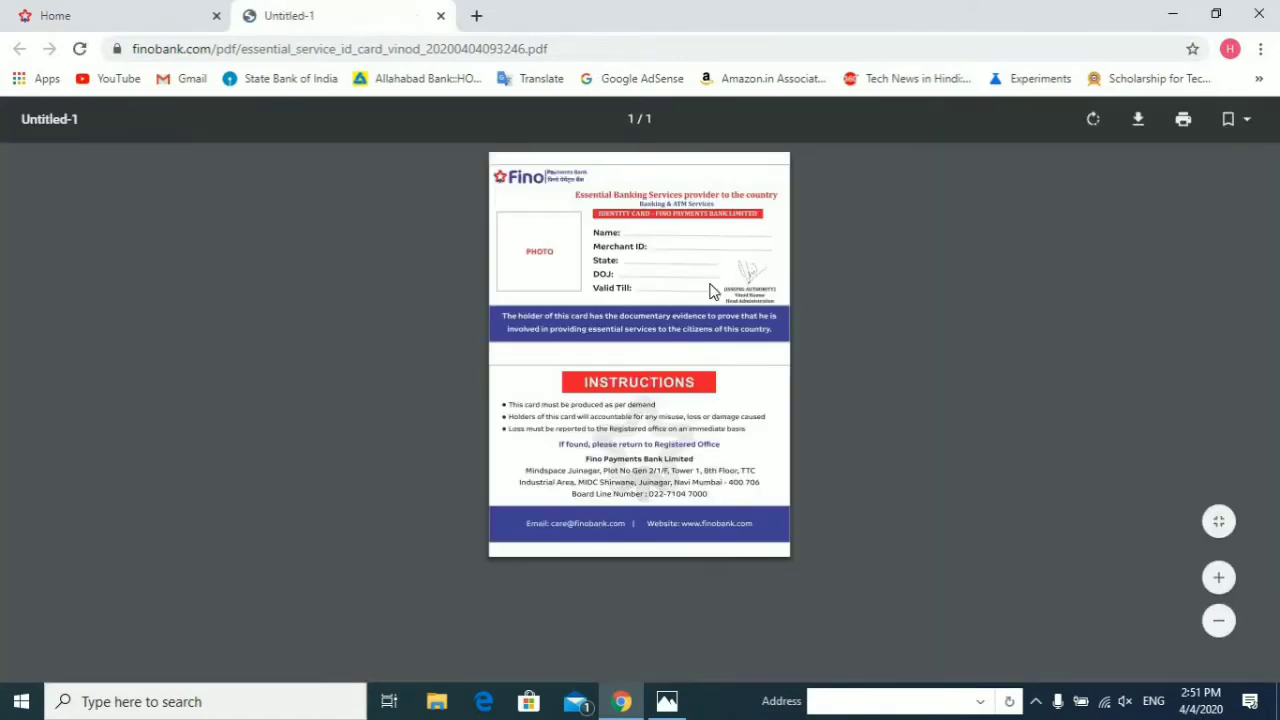
Step: Save the blank ID card as Untitled-1.pdf in Videos › Captures using Save as PDF, then close the tab
{"action": "left_click", "coordinate": [1183, 120]}
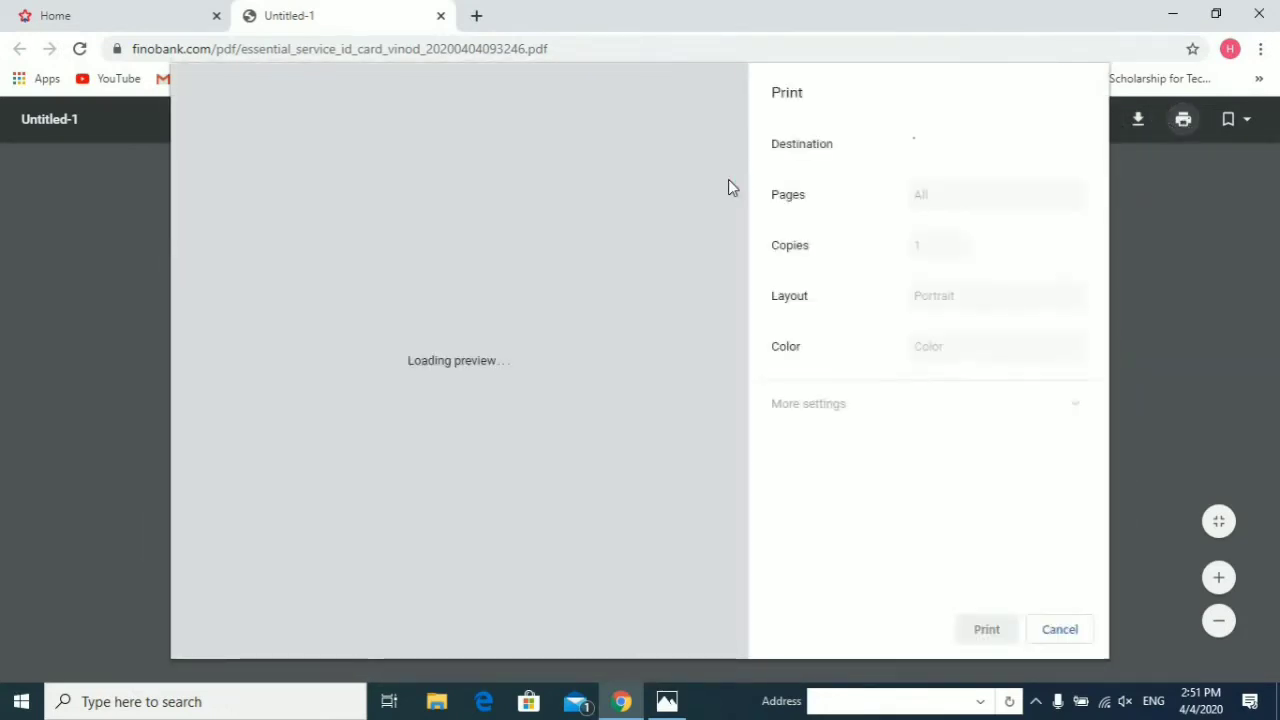
{"action": "left_click", "coordinate": [1017, 150]}
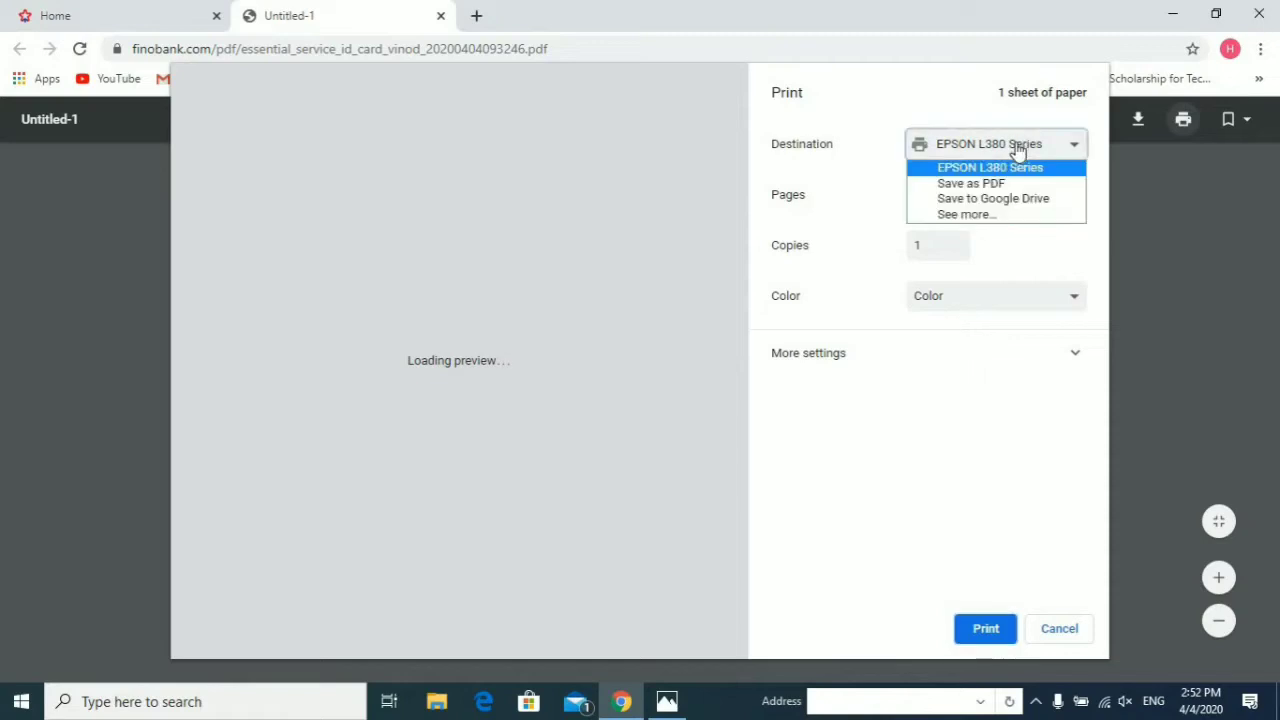
{"action": "left_click", "coordinate": [977, 185]}
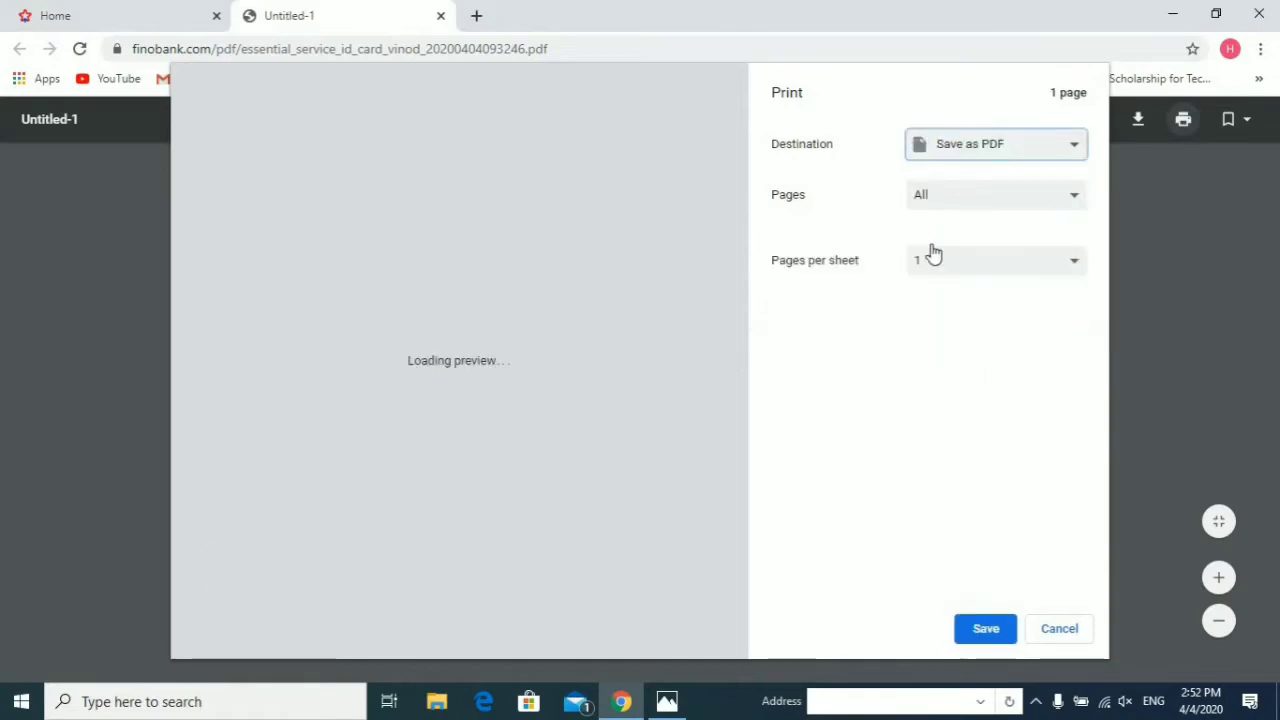
{"action": "left_click", "coordinate": [984, 630]}
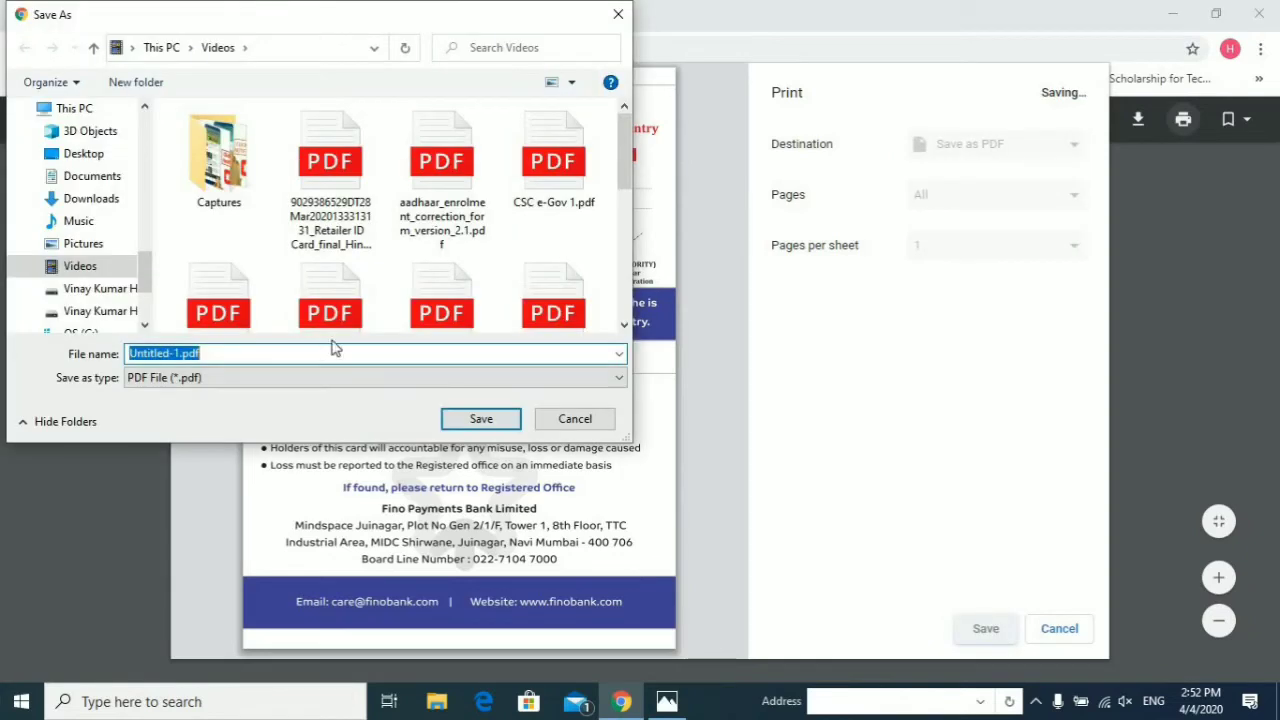
{"action": "double_click", "coordinate": [222, 190]}
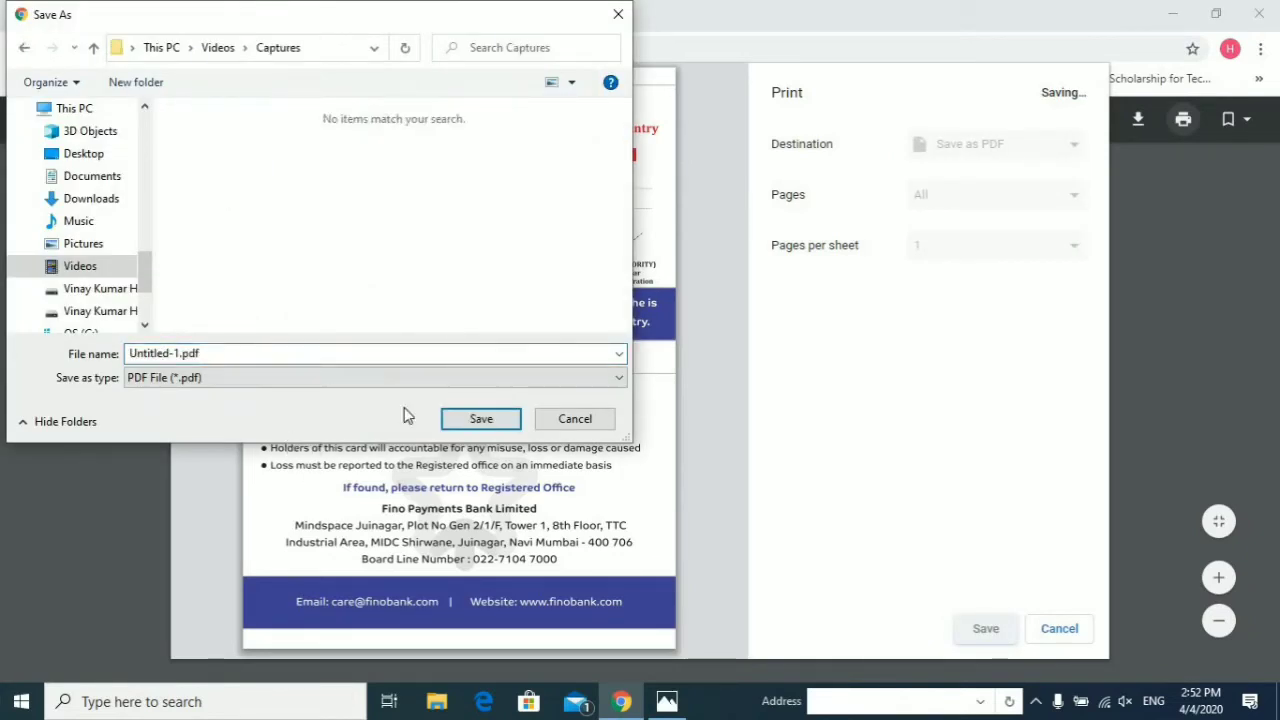
{"action": "left_click", "coordinate": [483, 421]}
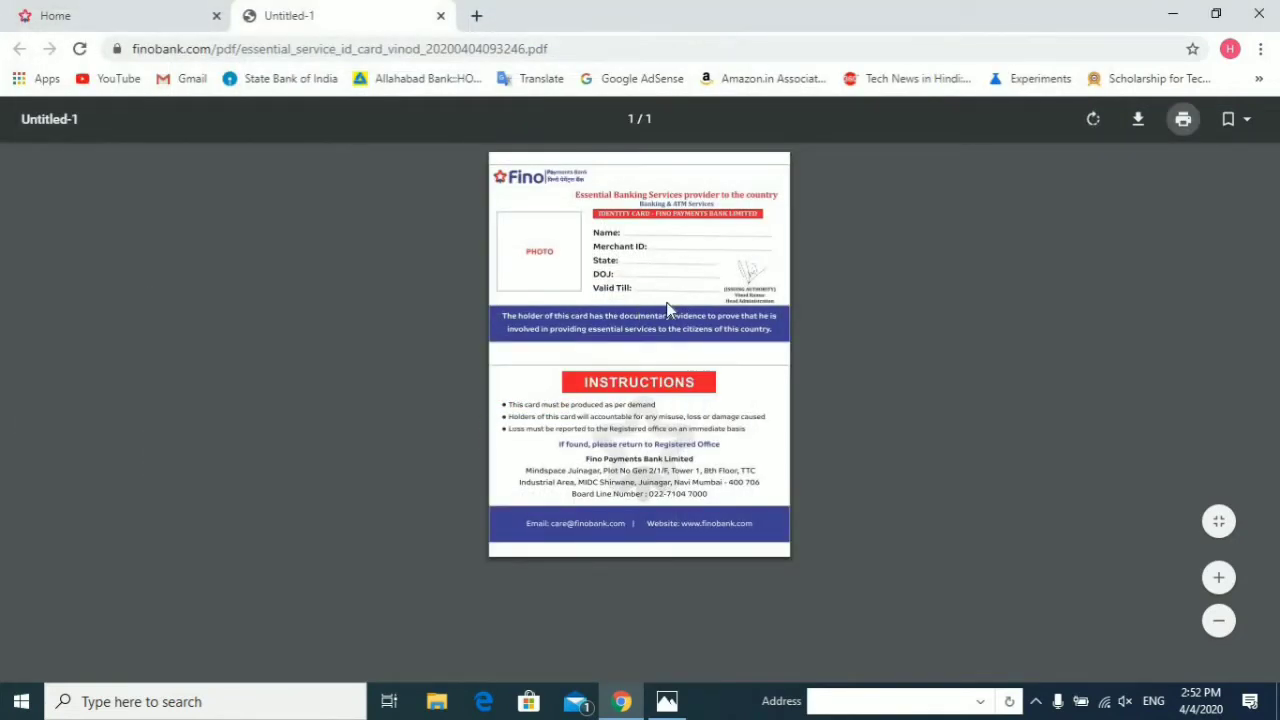
{"action": "left_click", "coordinate": [440, 16]}
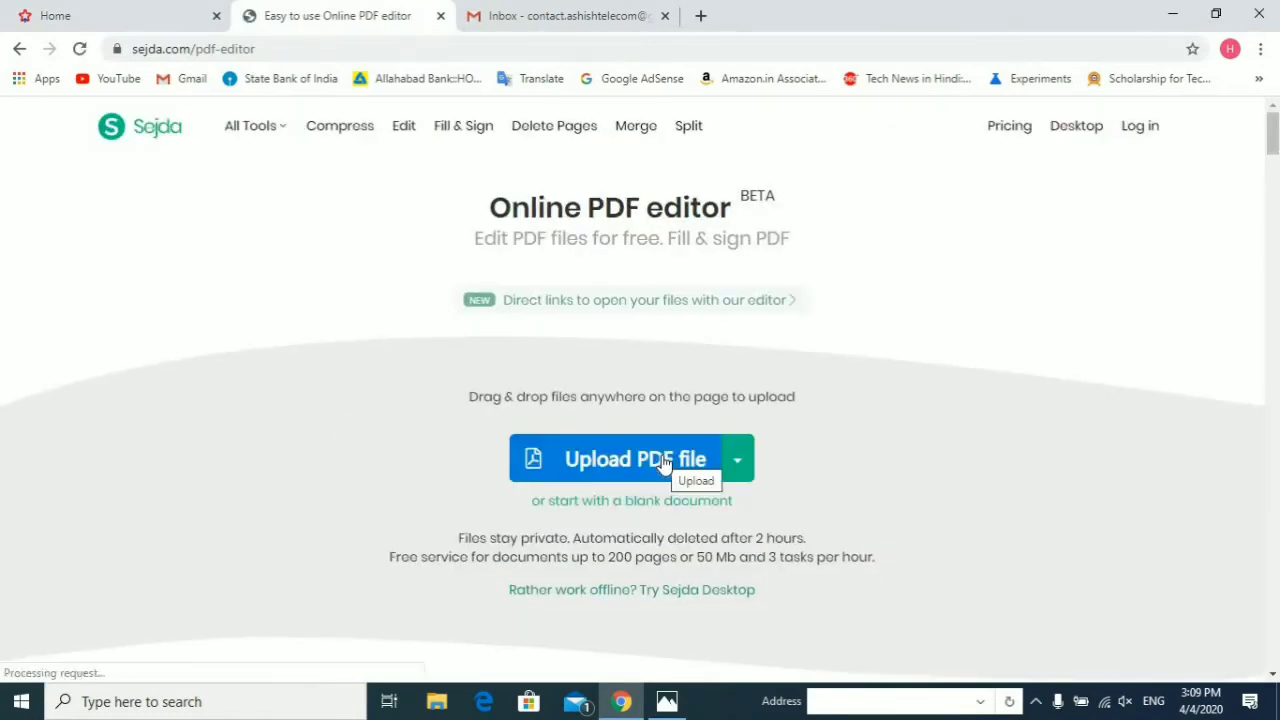
Step: Upload 'Fino bnak identity card.pdf' from Videos › Captures into the Sejda editor
{"action": "left_click", "coordinate": [662, 457]}
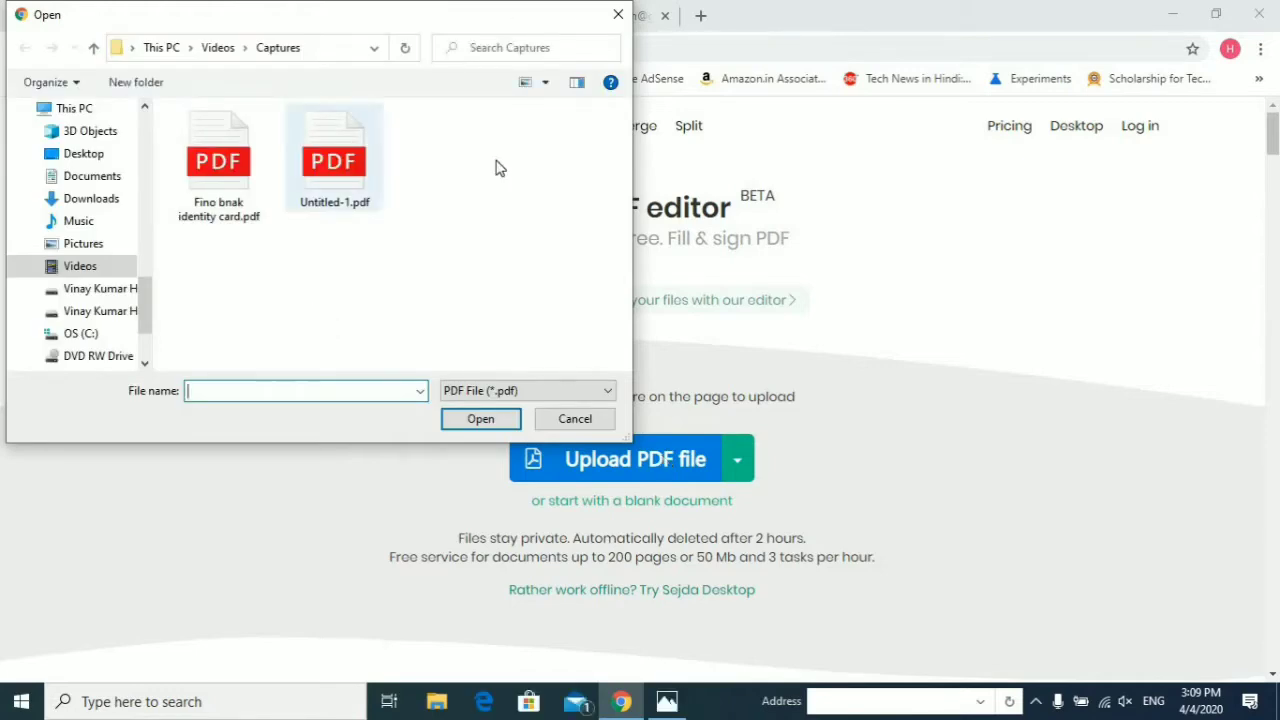
{"action": "left_click", "coordinate": [216, 172]}
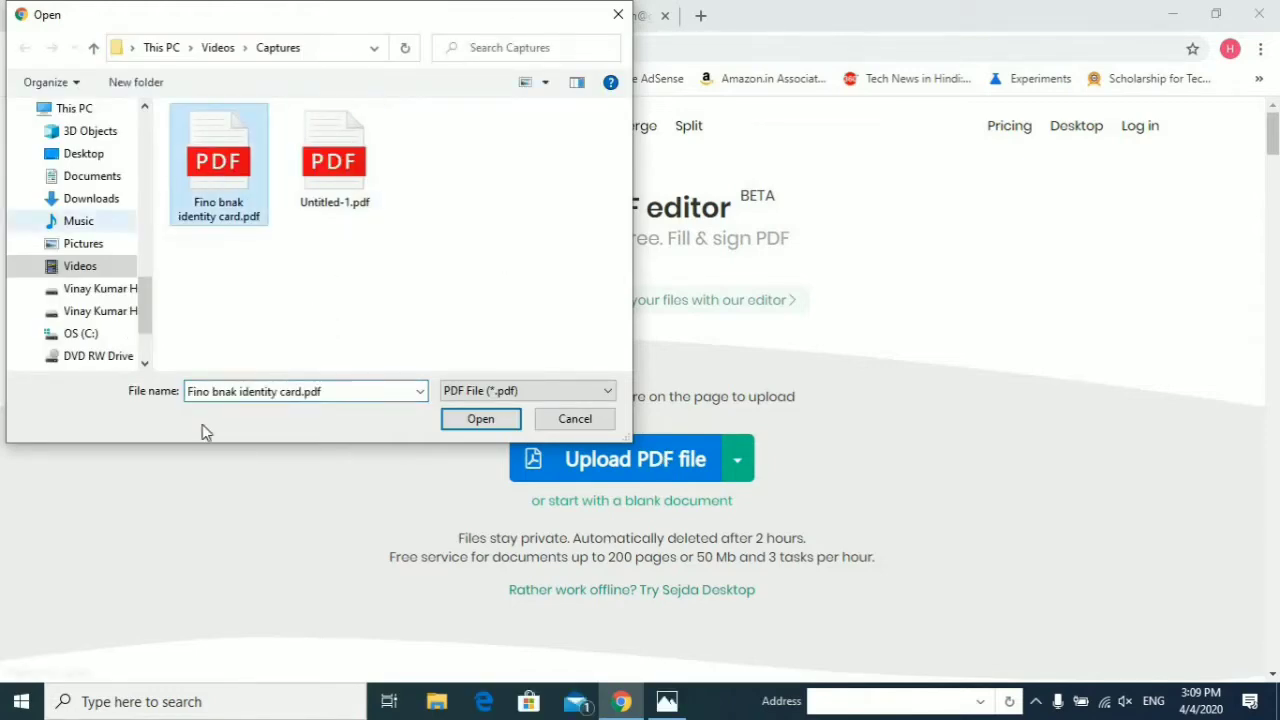
{"action": "left_click", "coordinate": [473, 420]}
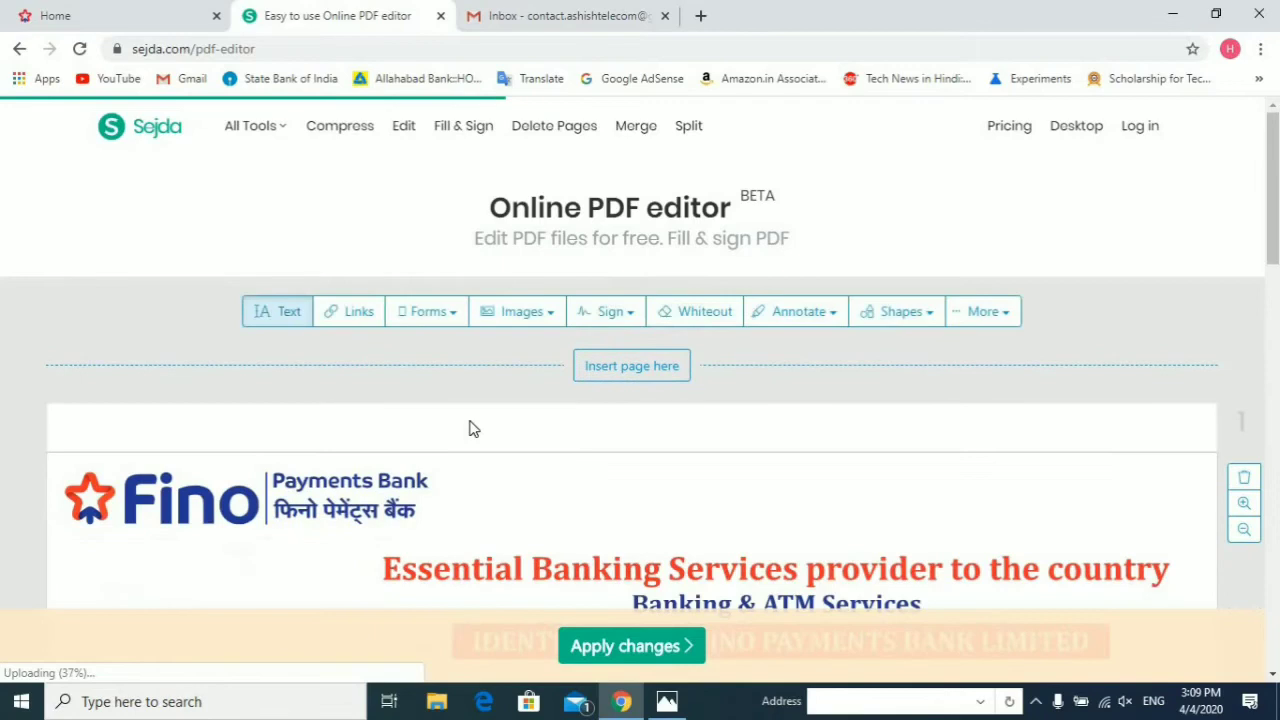
Step: Add a text box on the card's Name line and type the cardholder's full name
{"action": "left_click_drag", "start_coordinate": [1273, 205], "coordinate": [1273, 246]}
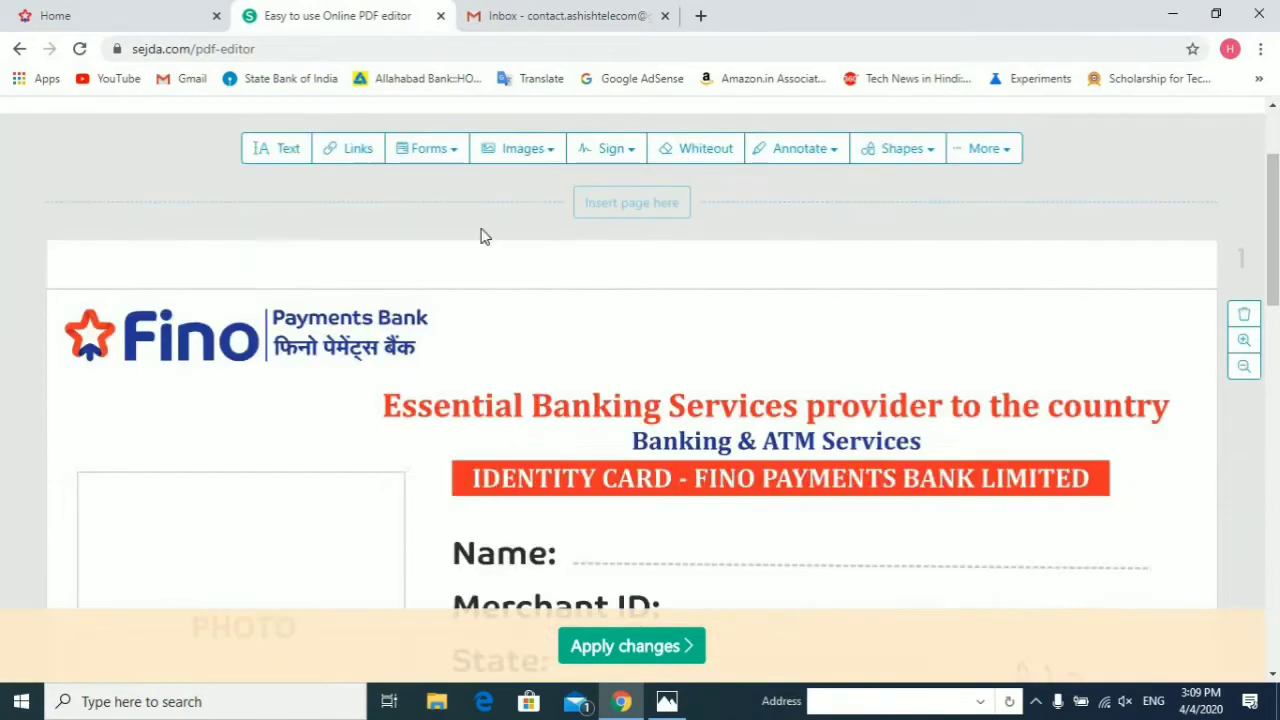
{"action": "left_click", "coordinate": [287, 155]}
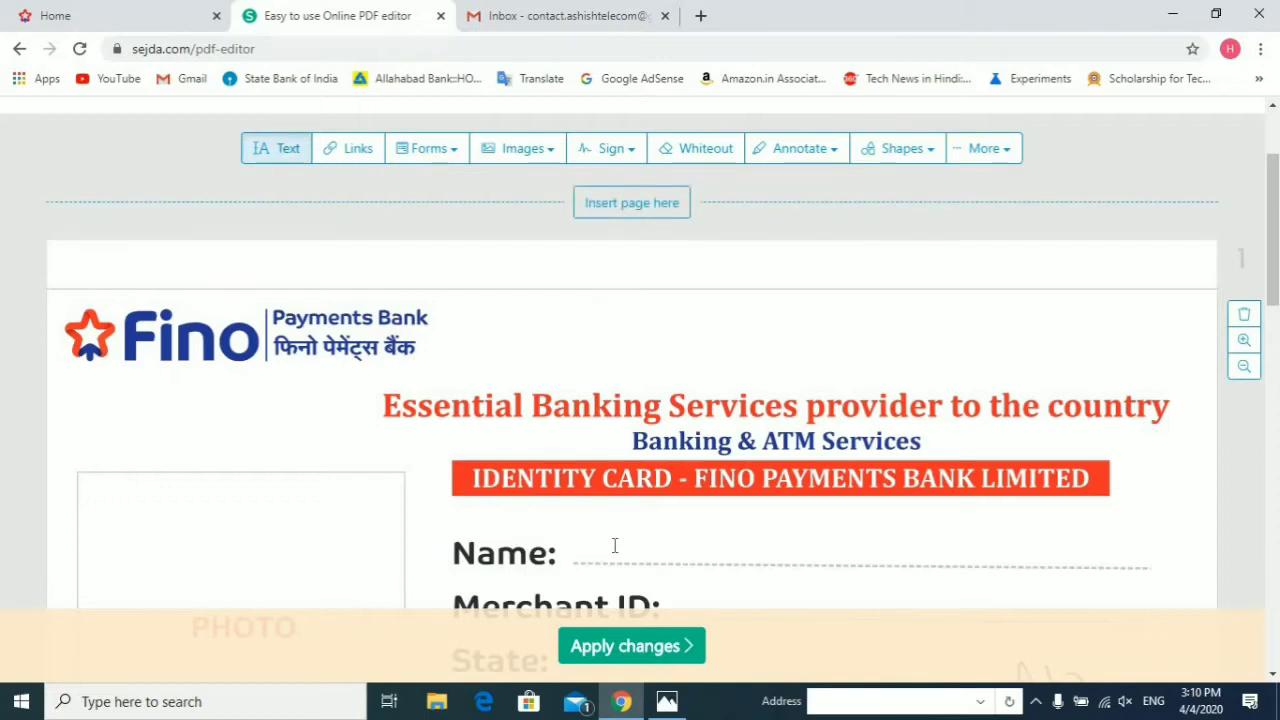
{"action": "left_click", "coordinate": [614, 545]}
{"action": "left_click", "coordinate": [614, 545]}
{"action": "type", "text": "AhType your text"}
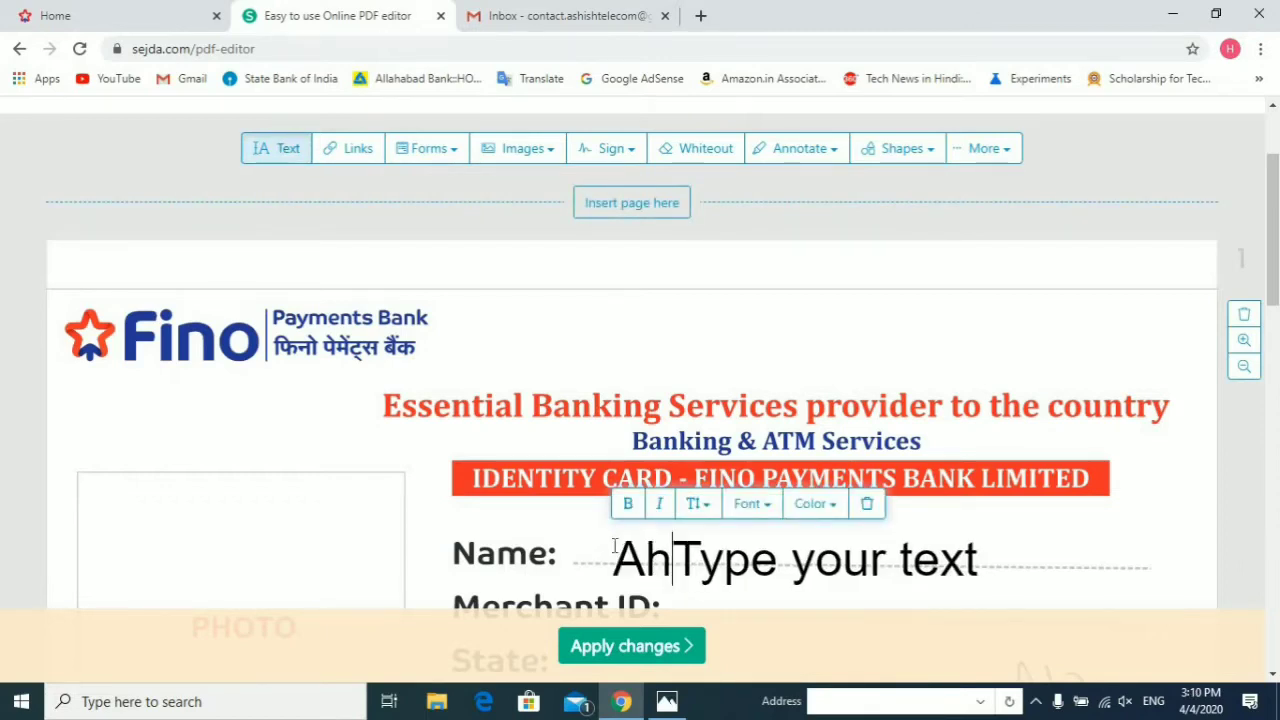
{"action": "key", "text": "ctrl+a"}
{"action": "key", "text": "BackSpace"}
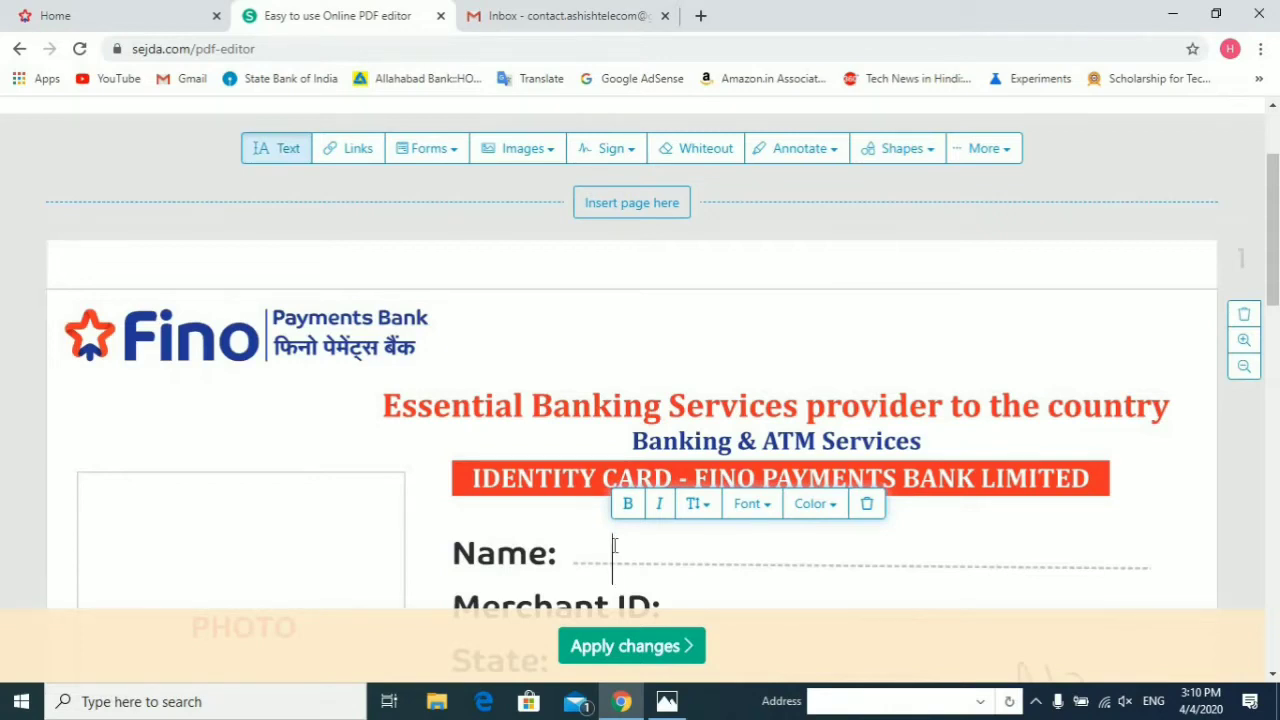
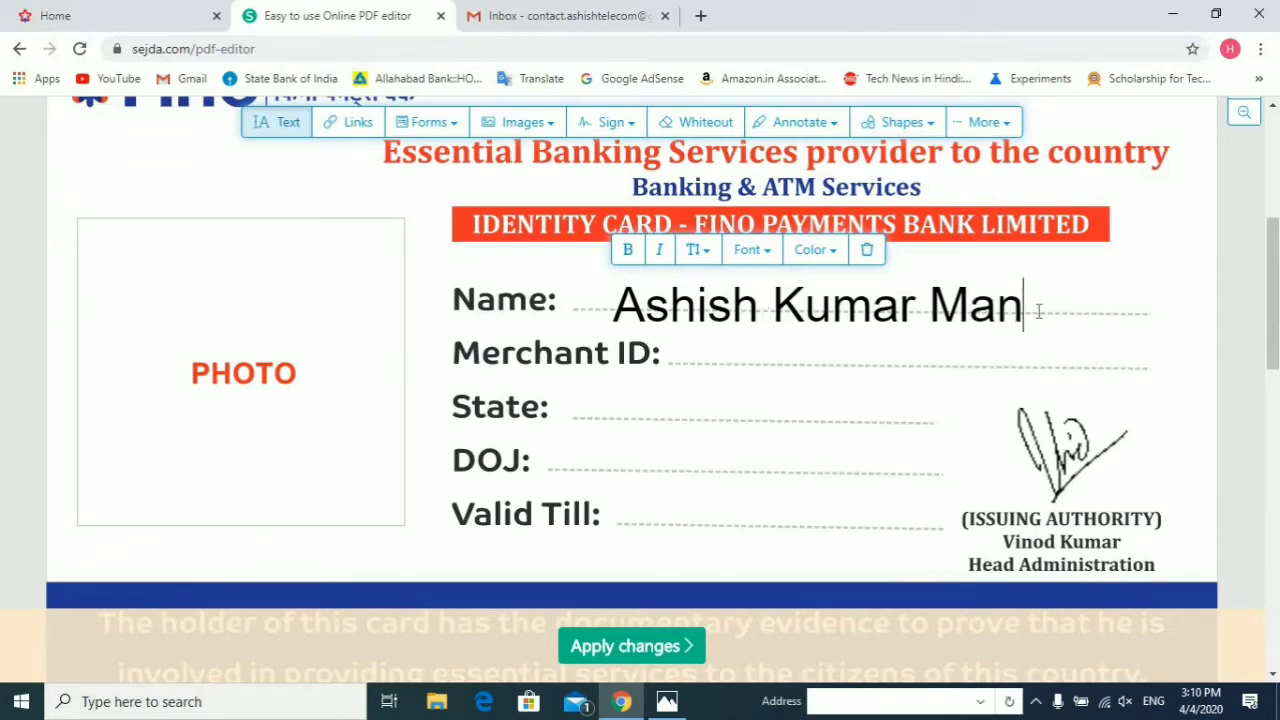
Step: Finish the surname and add the merchant ID number beside its label
{"action": "left_click", "coordinate": [846, 349]}
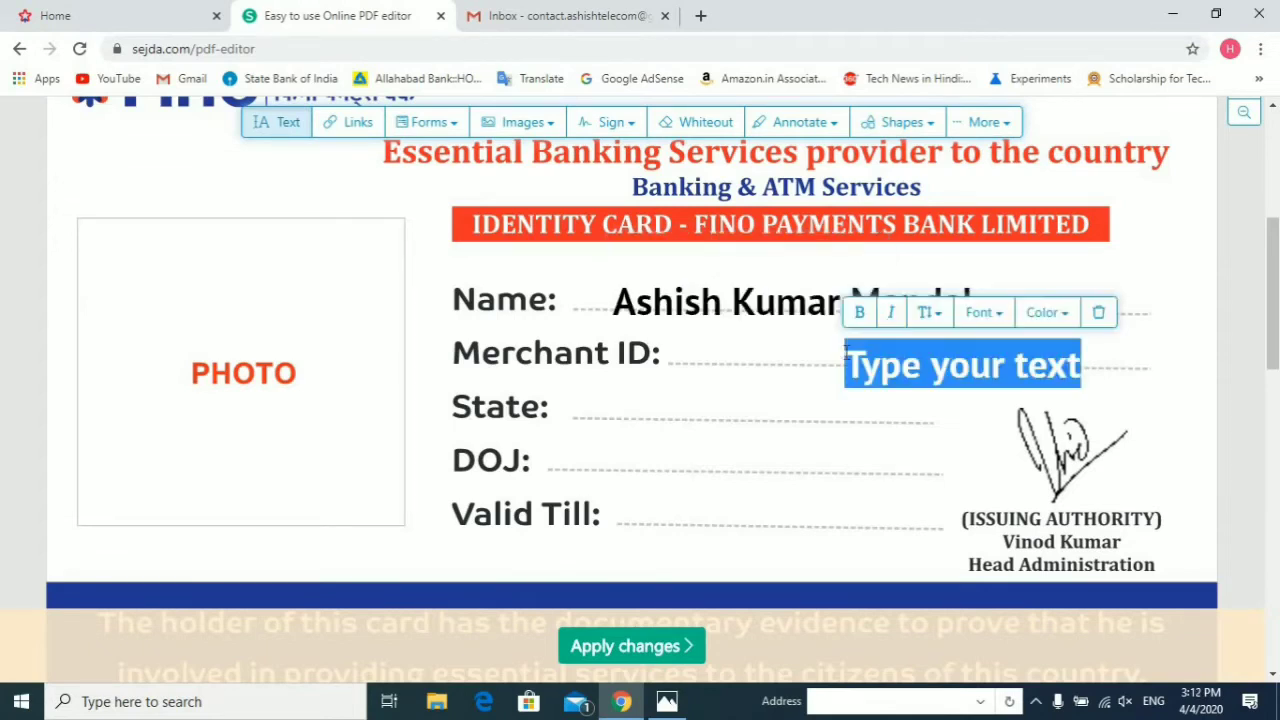
{"action": "left_click", "coordinate": [732, 316]}
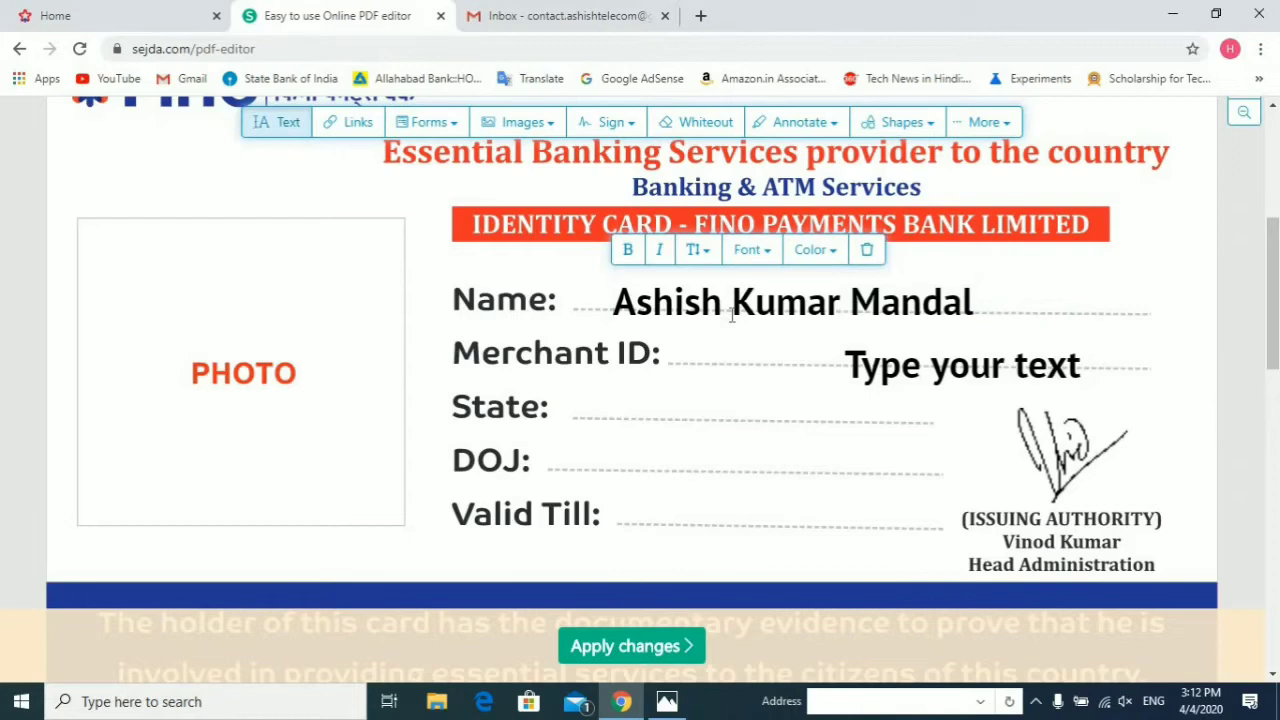
{"action": "left_click", "coordinate": [900, 366]}
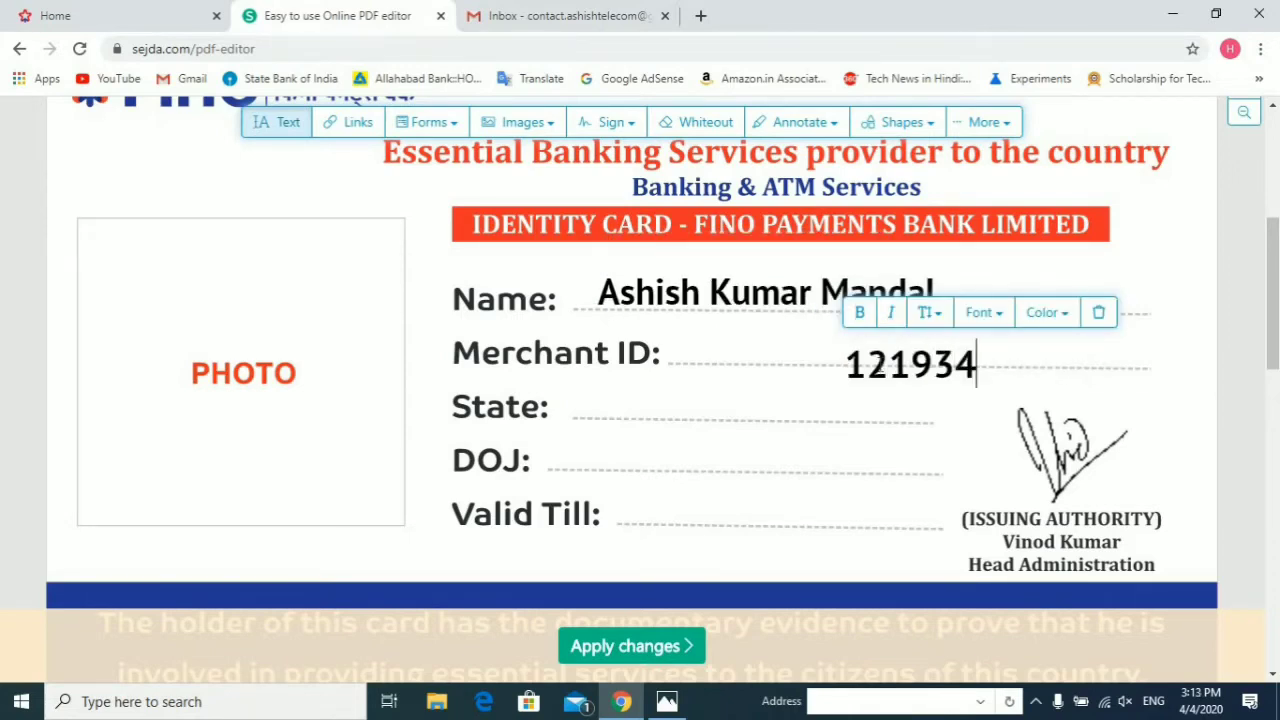
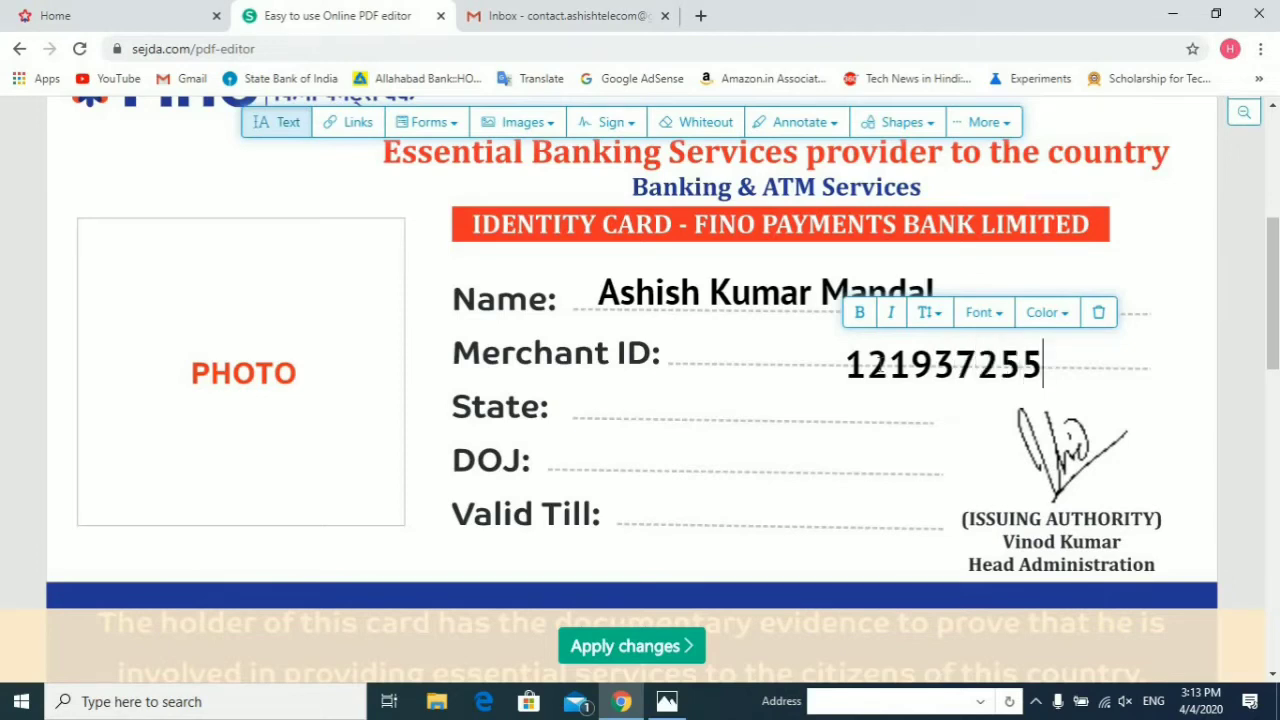
{"action": "left_click", "coordinate": [837, 422]}
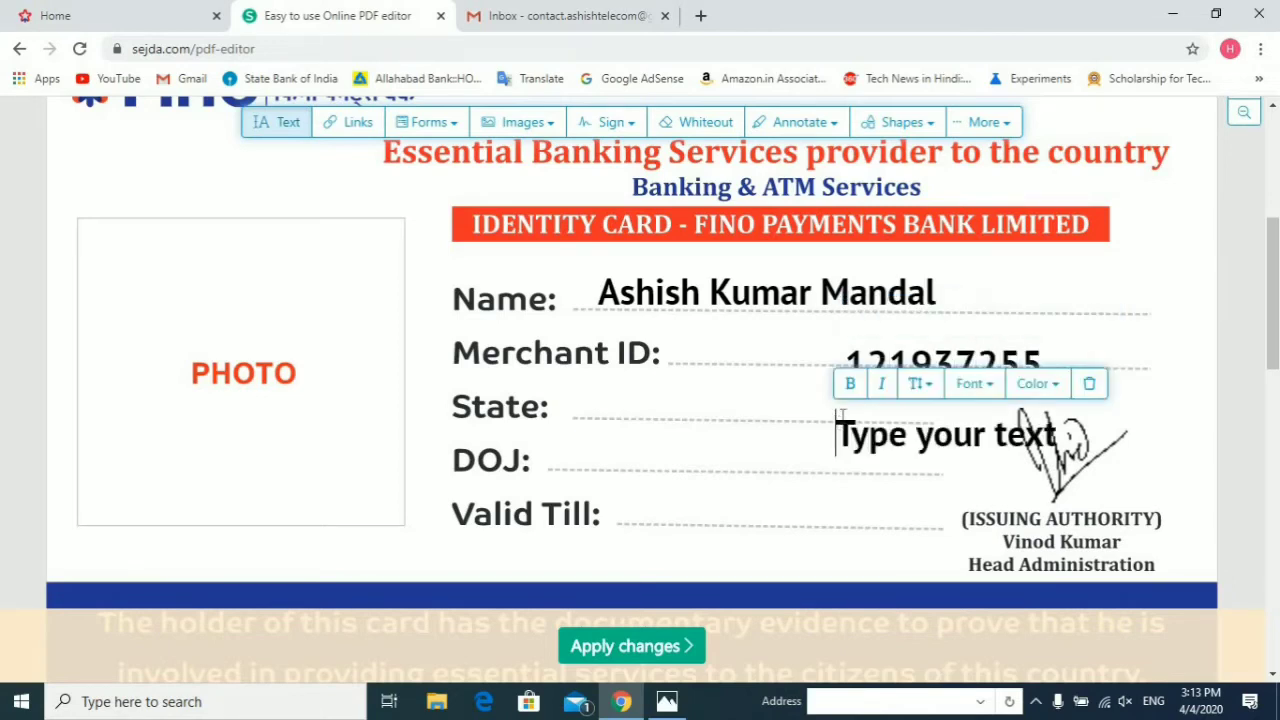
{"action": "left_click_drag", "start_coordinate": [910, 362], "coordinate": [759, 342]}
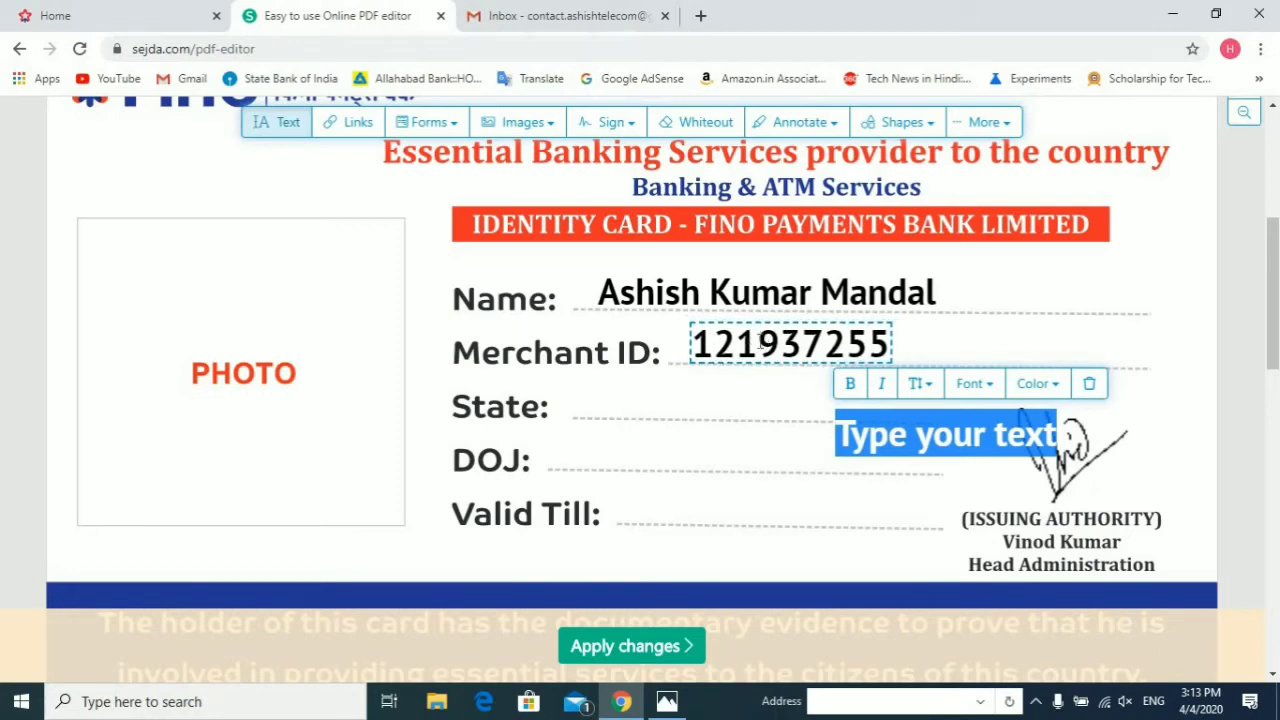
Step: Enter Bihar on the State line, correcting the 'Bhar' misspelling
{"action": "left_click", "coordinate": [870, 433]}
{"action": "type", "text": "biha"}
{"action": "type", "text": "r"}
{"action": "key", "text": "BackSpace"}
{"action": "key", "text": "BackSpace"}
{"action": "key", "text": "BackSpace"}
{"action": "key", "text": "BackSpace"}
{"action": "key", "text": "BackSpace"}
{"action": "type", "text": "Bhar"}
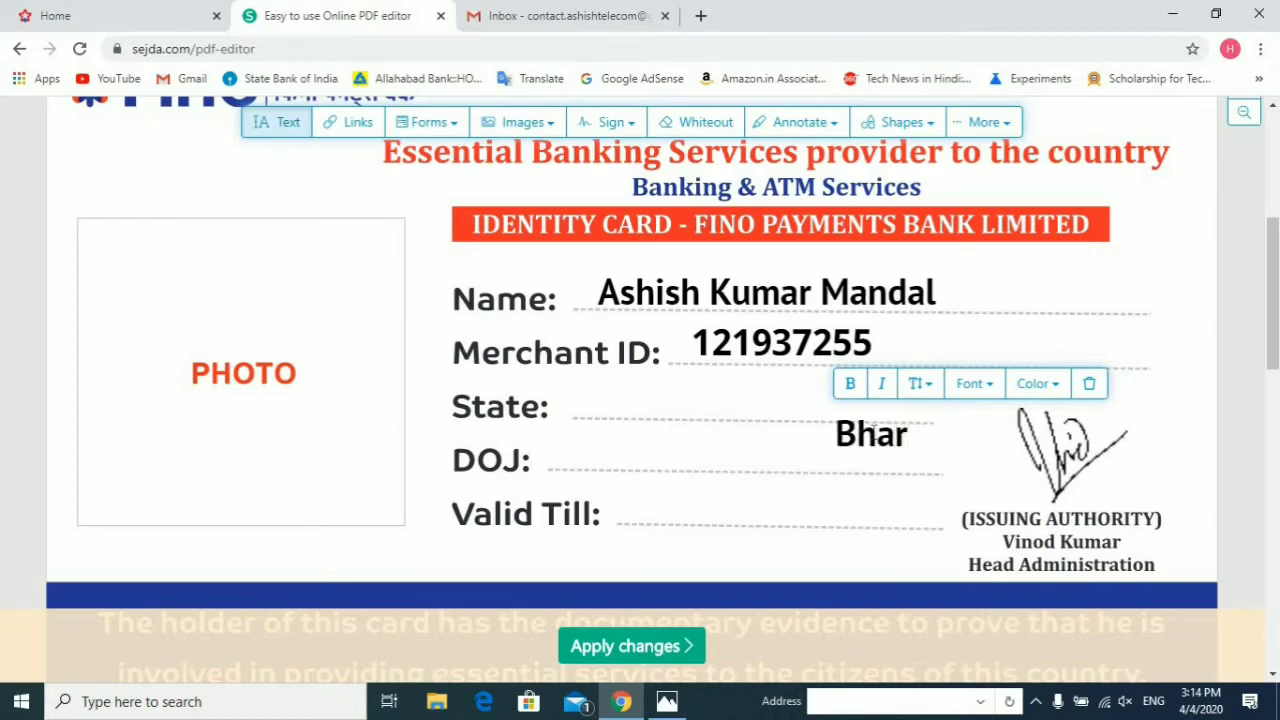
{"action": "double_click", "coordinate": [867, 445]}
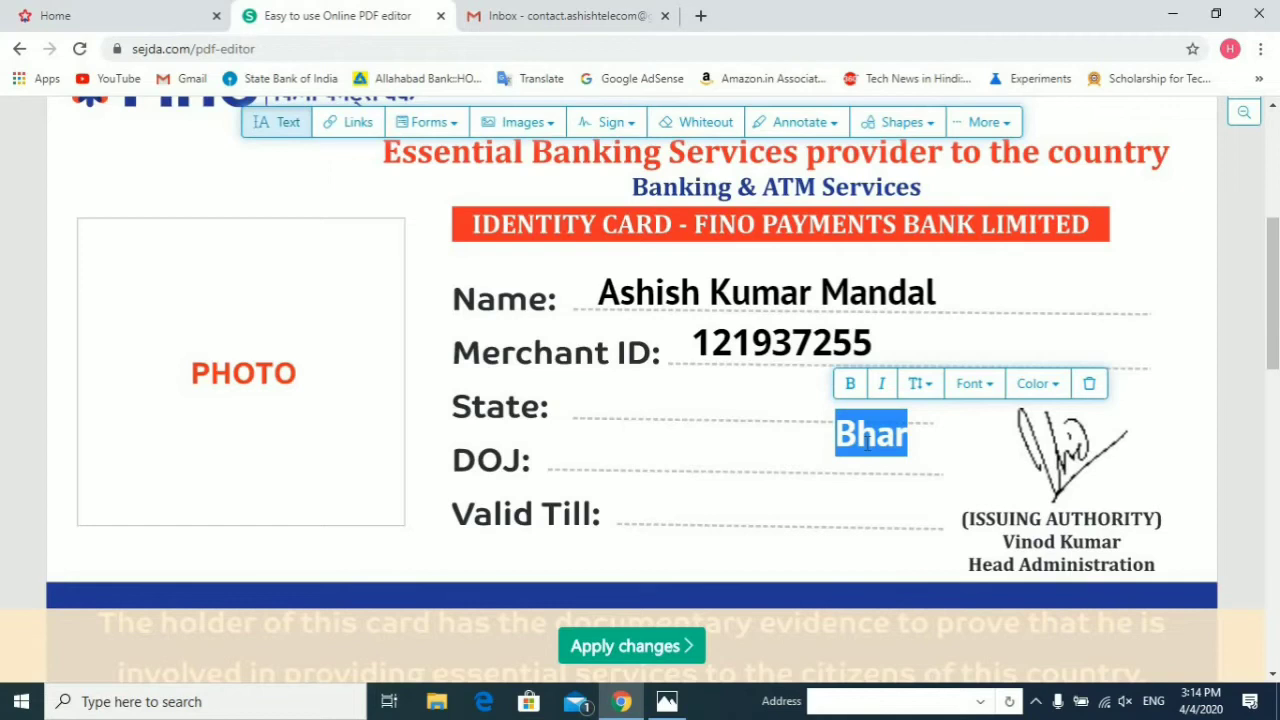
{"action": "left_click", "coordinate": [876, 438]}
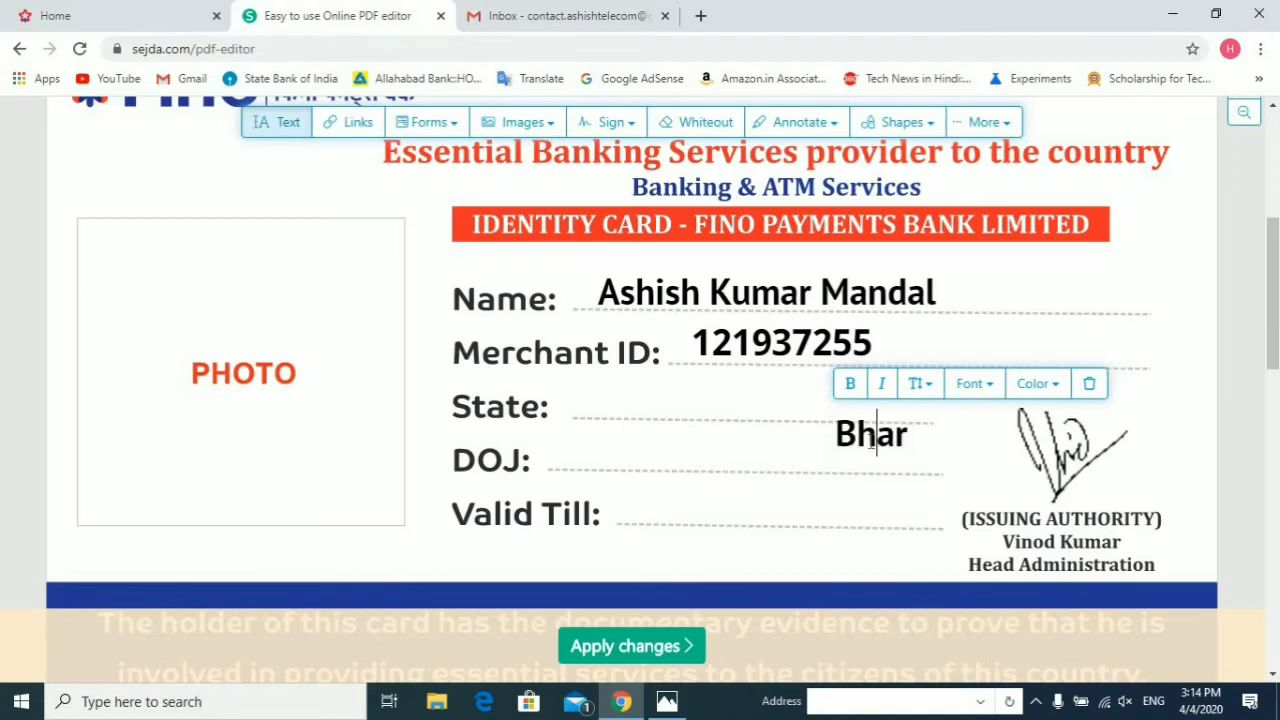
{"action": "type", "text": "i"}
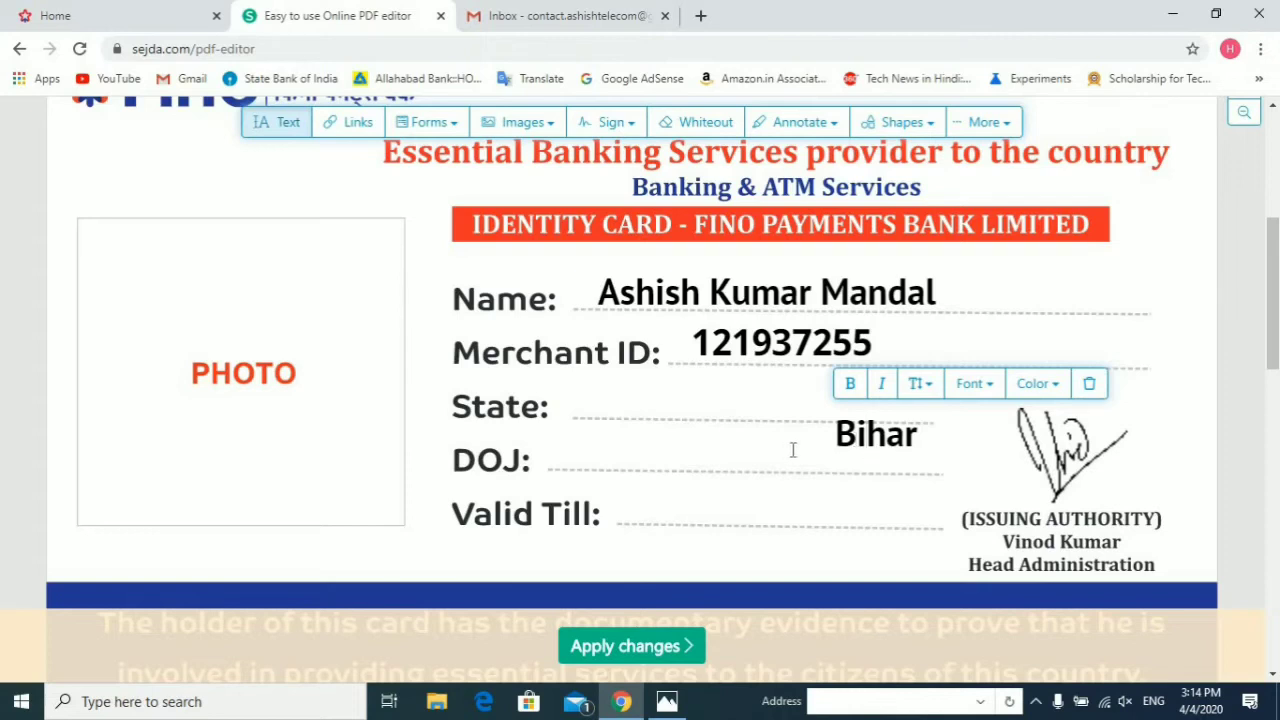
{"action": "left_click", "coordinate": [792, 450]}
{"action": "left_click", "coordinate": [734, 465]}
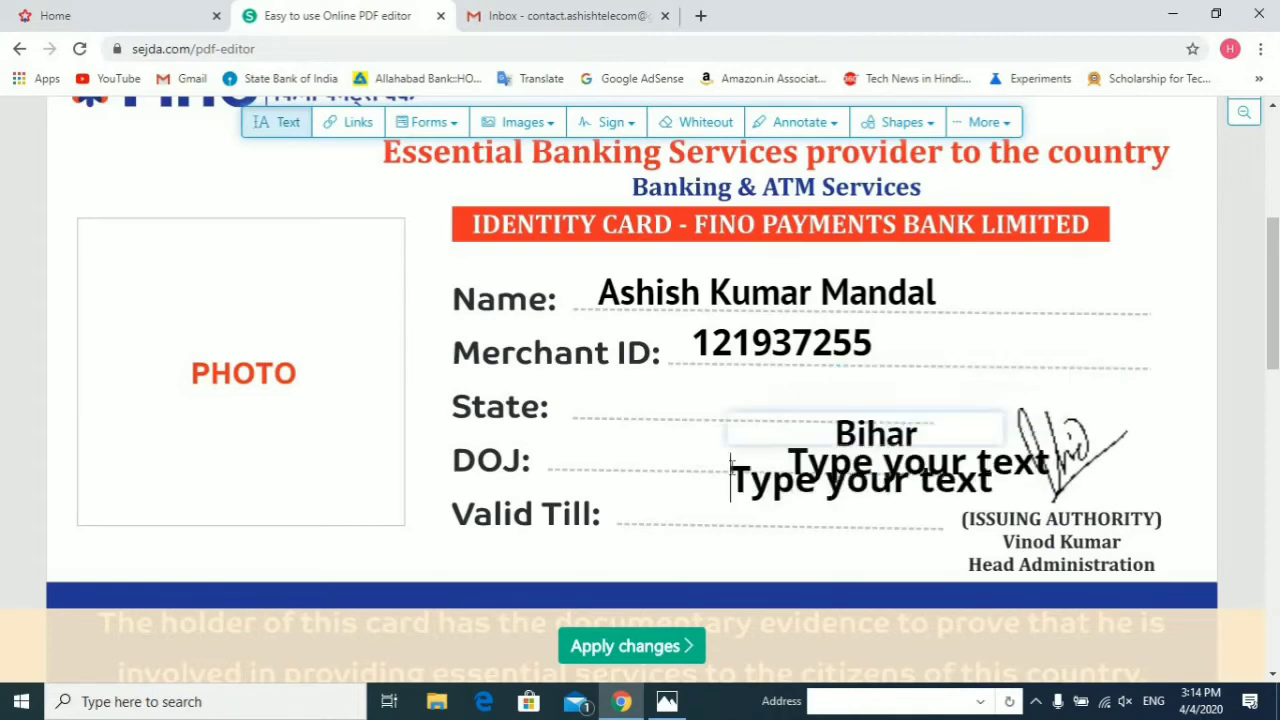
Step: Move Bihar onto the State line and place 18/11/2019 on the DOJ line
{"action": "left_click", "coordinate": [852, 343]}
{"action": "mouse_move", "coordinate": [872, 438]}
{"action": "left_mouse_down"}
{"action": "mouse_move", "coordinate": [622, 420]}
{"action": "mouse_move", "coordinate": [646, 400]}
{"action": "mouse_move", "coordinate": [634, 391]}
{"action": "left_mouse_up"}
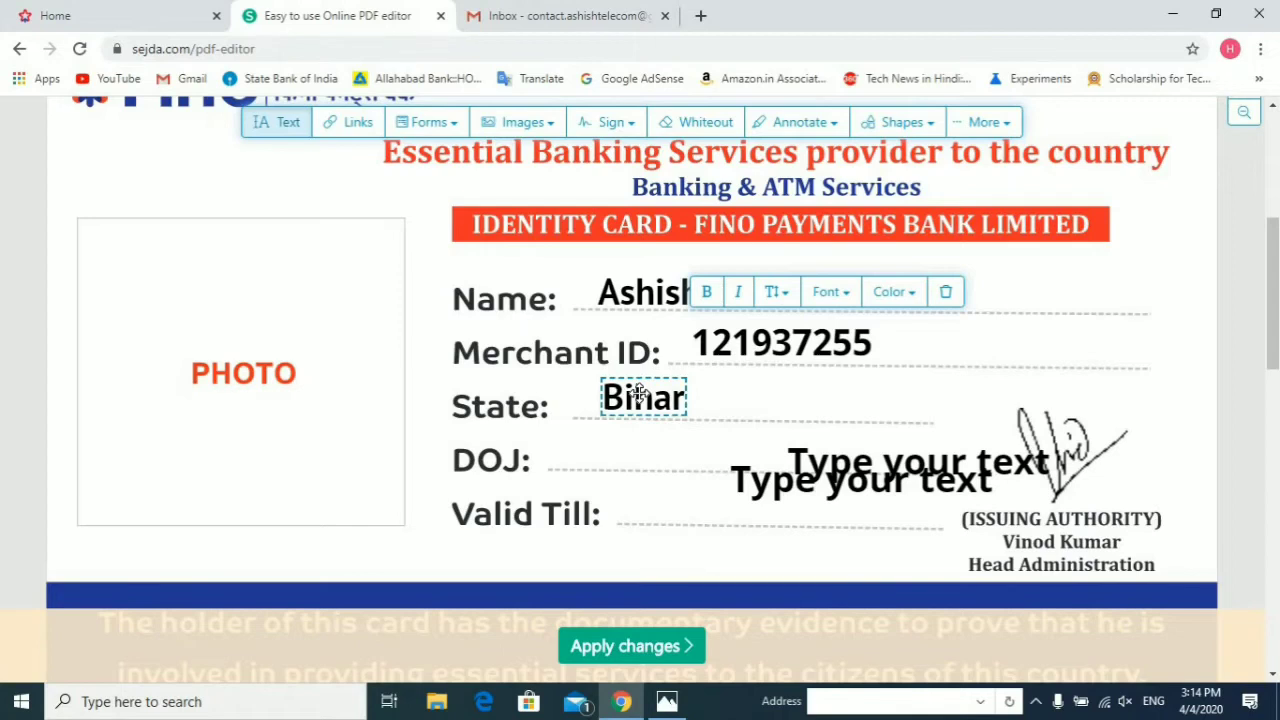
{"action": "left_click", "coordinate": [641, 463]}
{"action": "type", "text": "18/"}
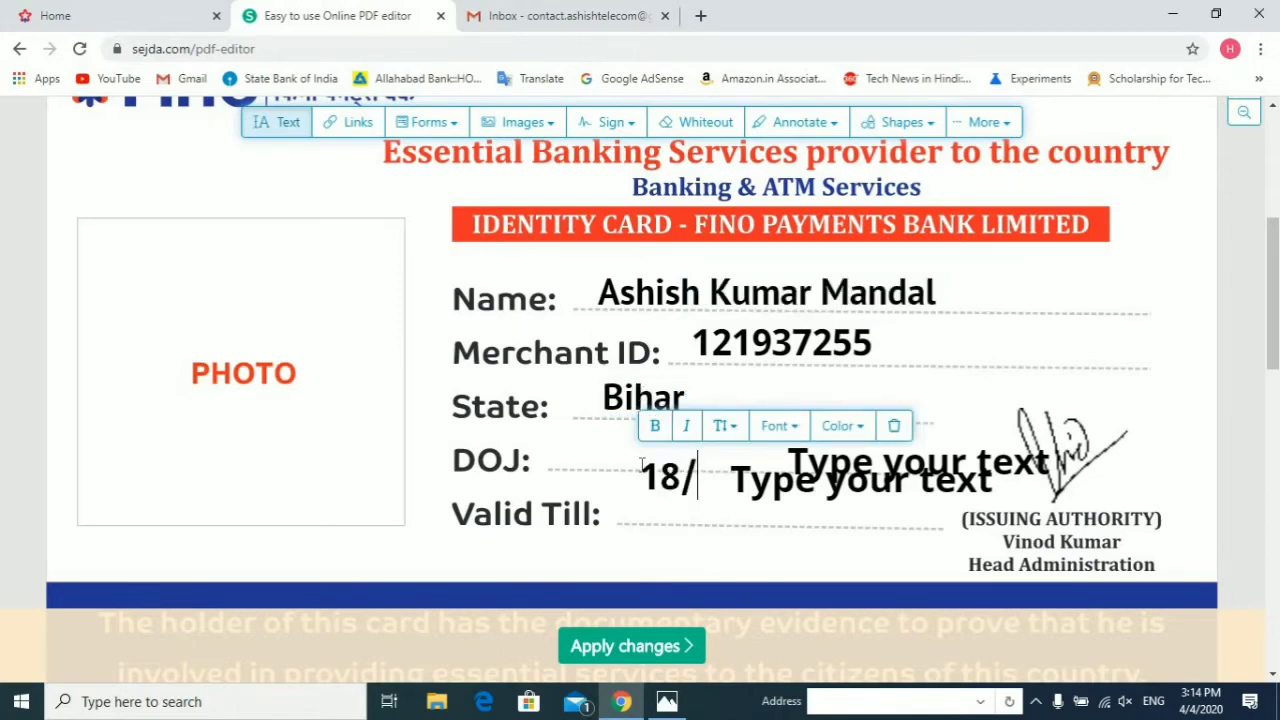
{"action": "type", "text": "11/2019"}
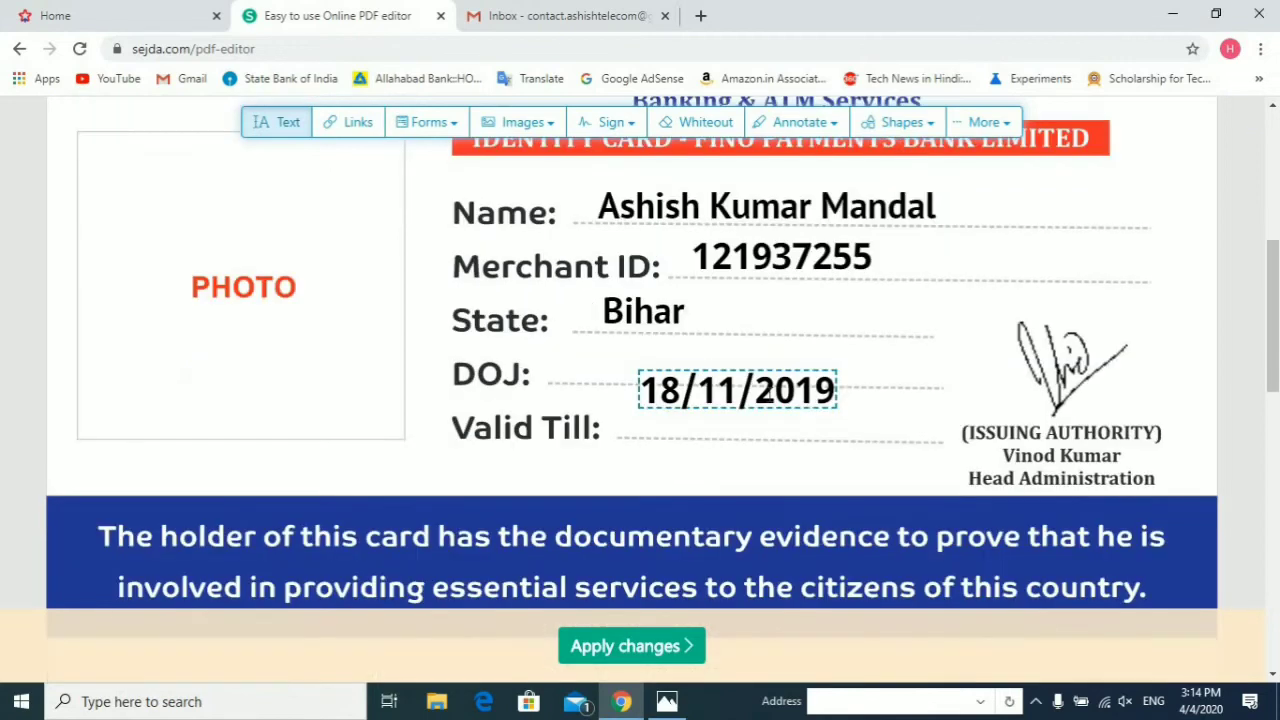
{"action": "left_click", "coordinate": [915, 438]}
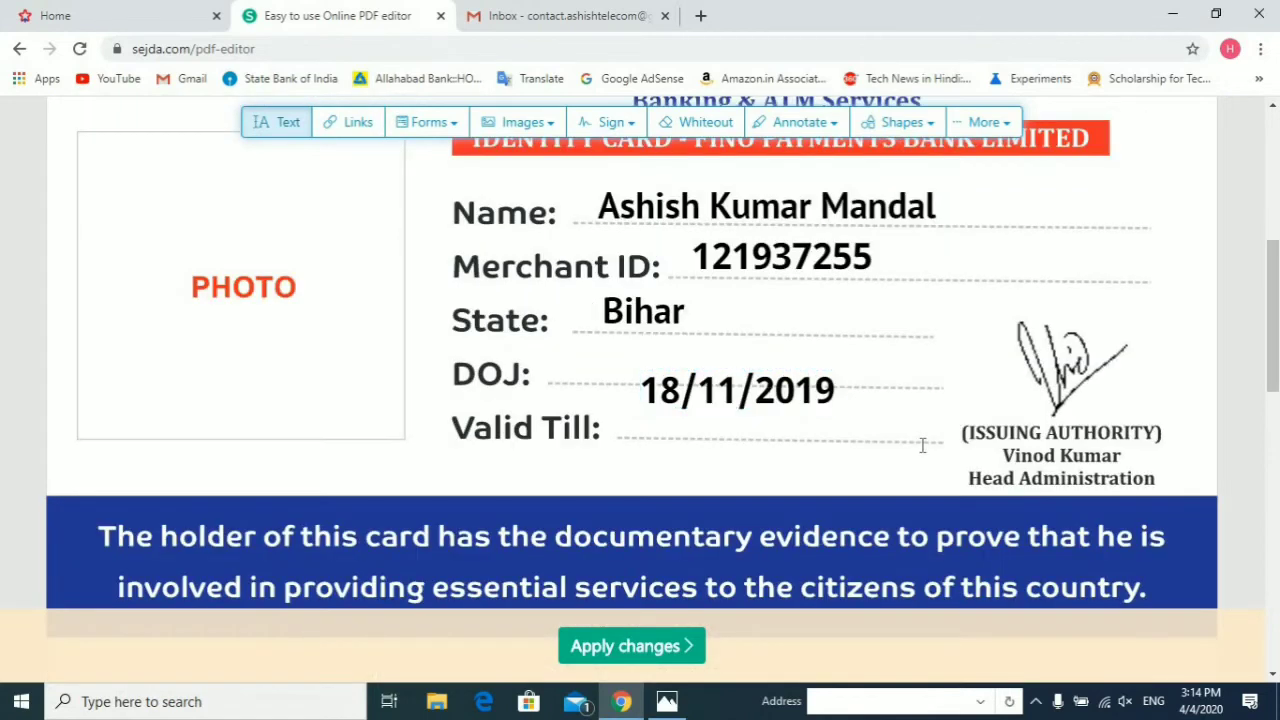
{"action": "left_click", "coordinate": [923, 448]}
{"action": "left_click", "coordinate": [781, 400]}
{"action": "left_click_drag", "start_coordinate": [781, 400], "coordinate": [716, 375]}
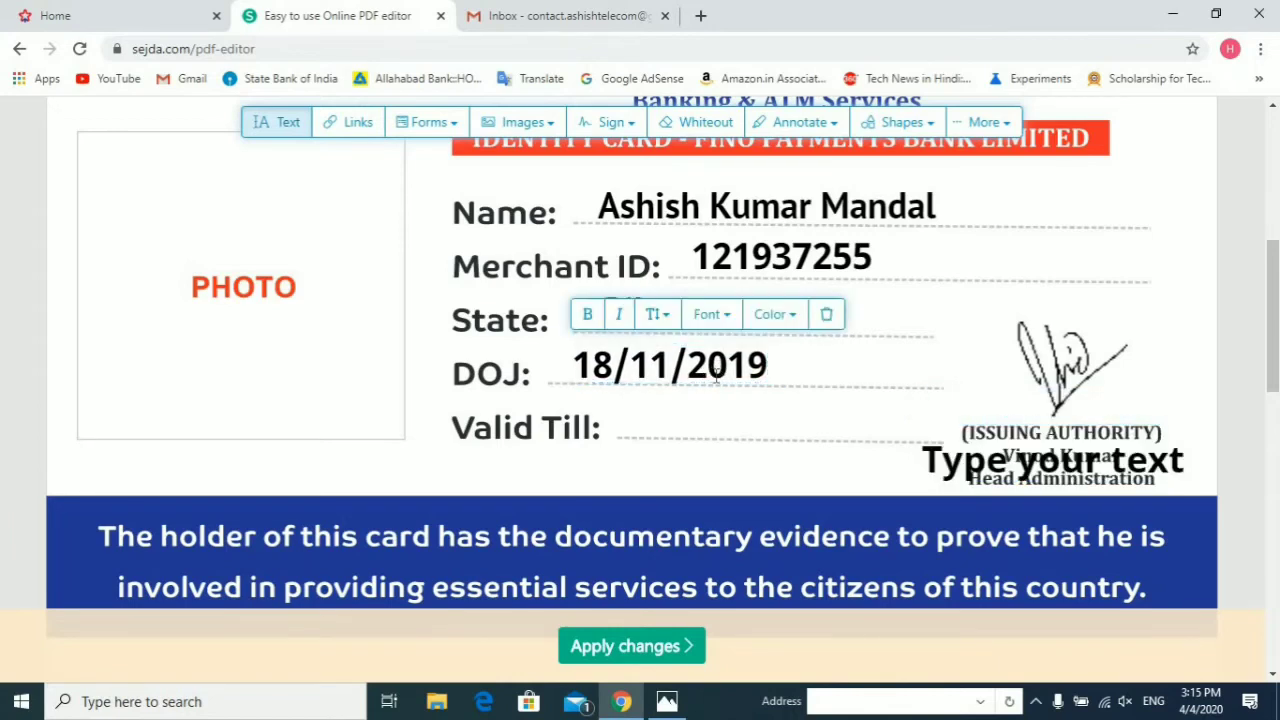
Step: Add 'Life Time' on the Valid Till line, fixing the 'Life Tme' typo
{"action": "left_click", "coordinate": [800, 385]}
{"action": "left_click", "coordinate": [846, 388]}
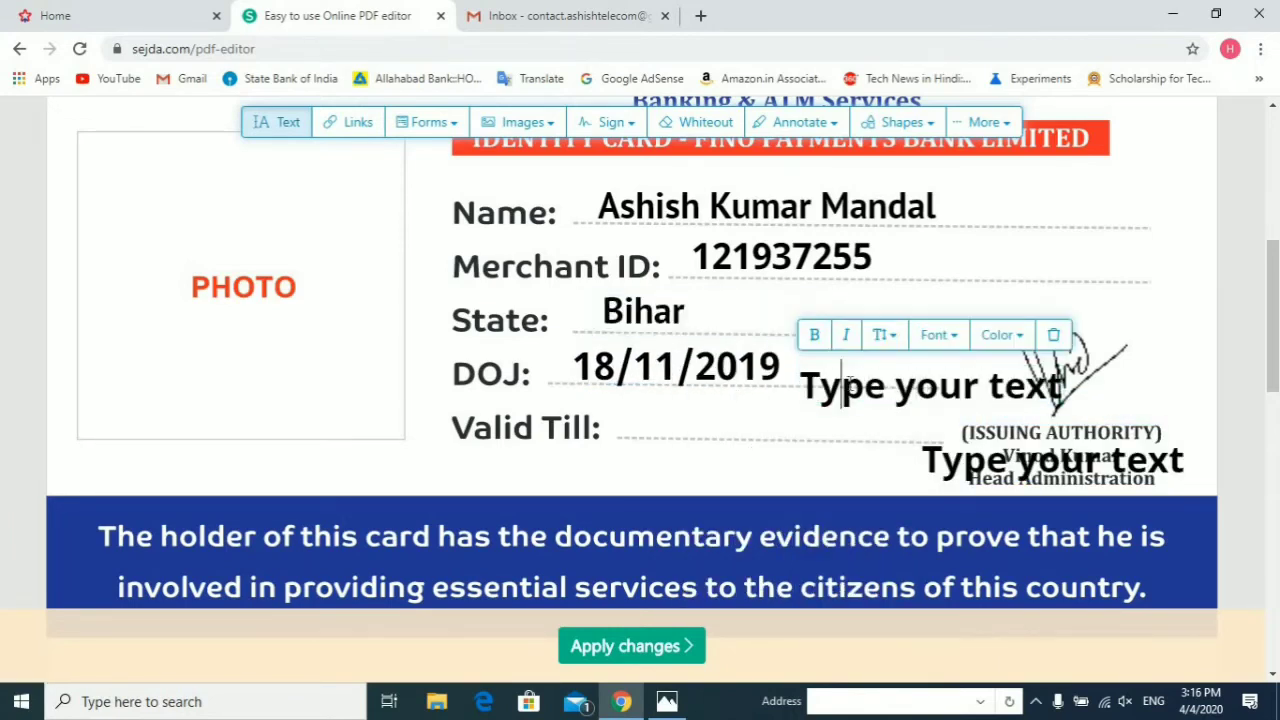
{"action": "key", "text": "ctrl+a"}
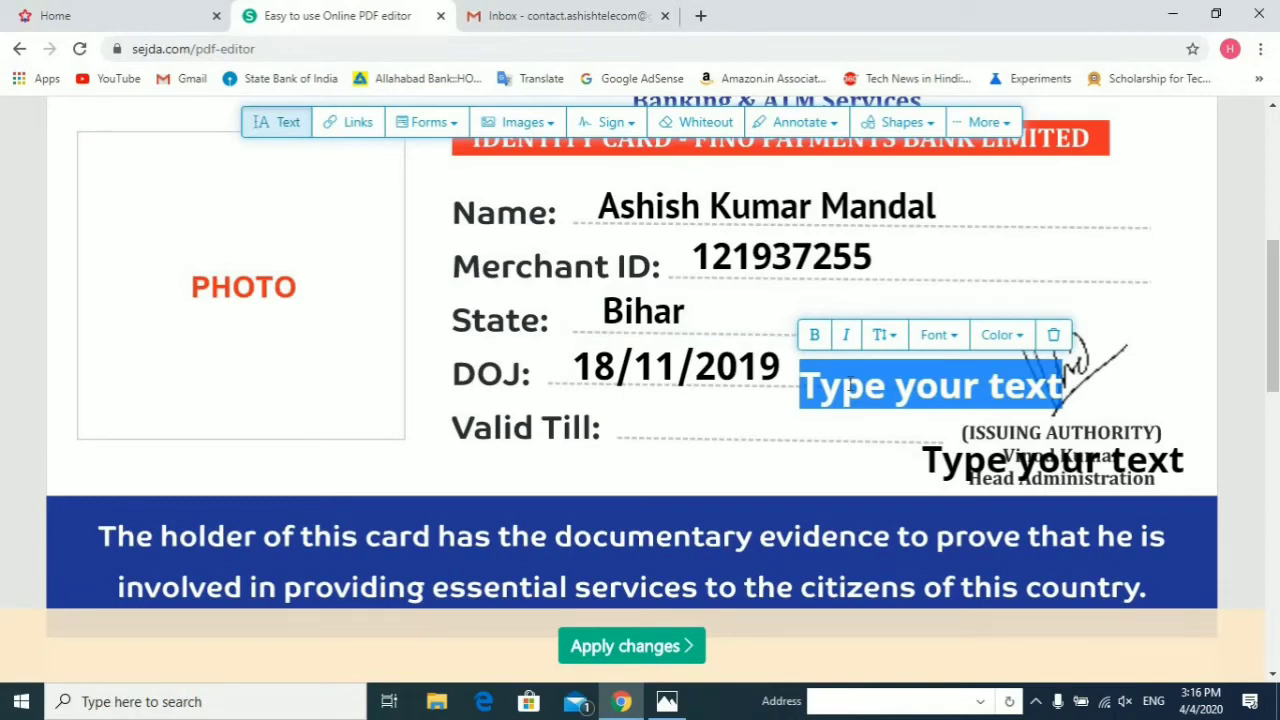
{"action": "type", "text": "T"}
{"action": "key", "text": "BackSpace"}
{"action": "type", "text": "L"}
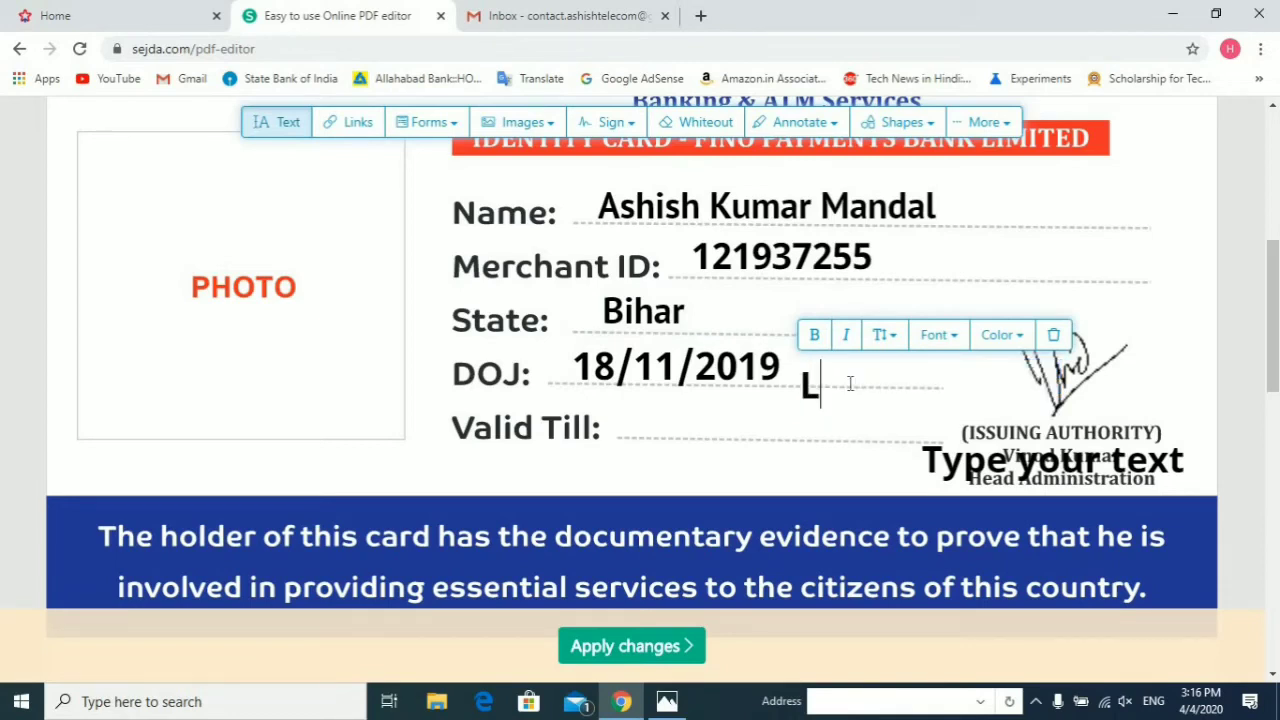
{"action": "type", "text": "ife Tme"}
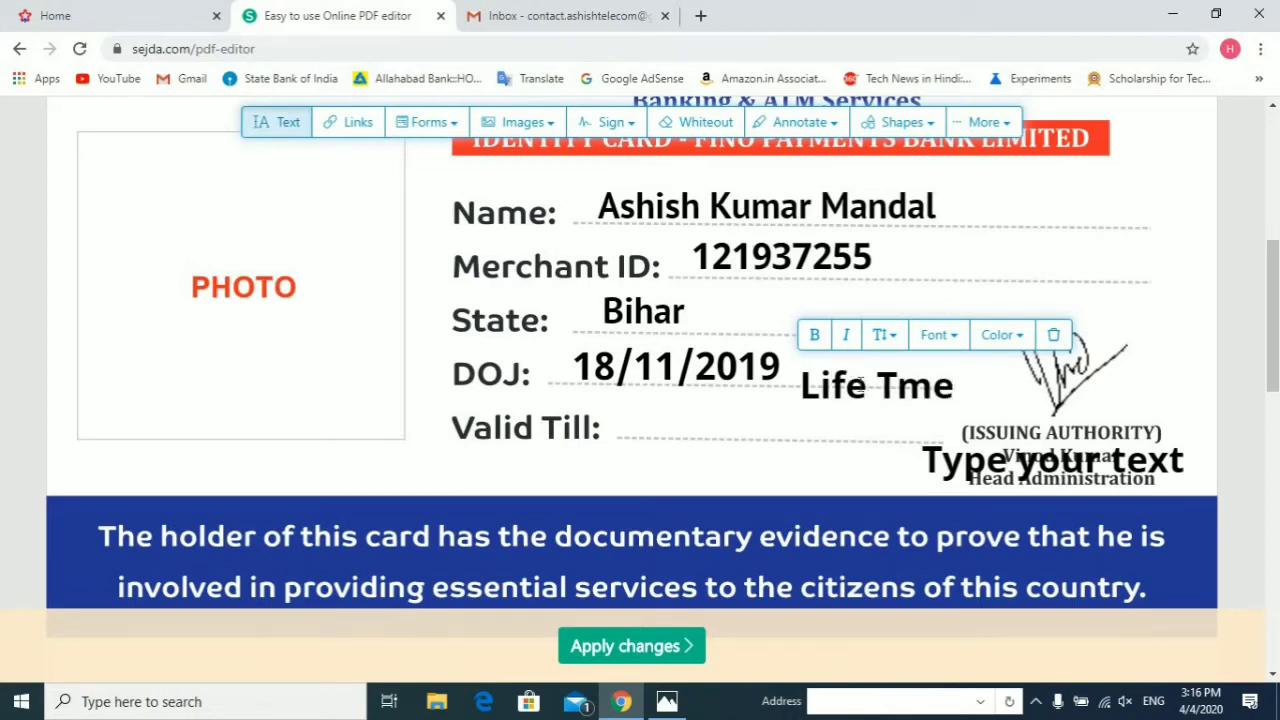
{"action": "left_click", "coordinate": [838, 434]}
{"action": "left_click_drag", "start_coordinate": [782, 420], "coordinate": [658, 425]}
{"action": "left_click", "coordinate": [737, 421]}
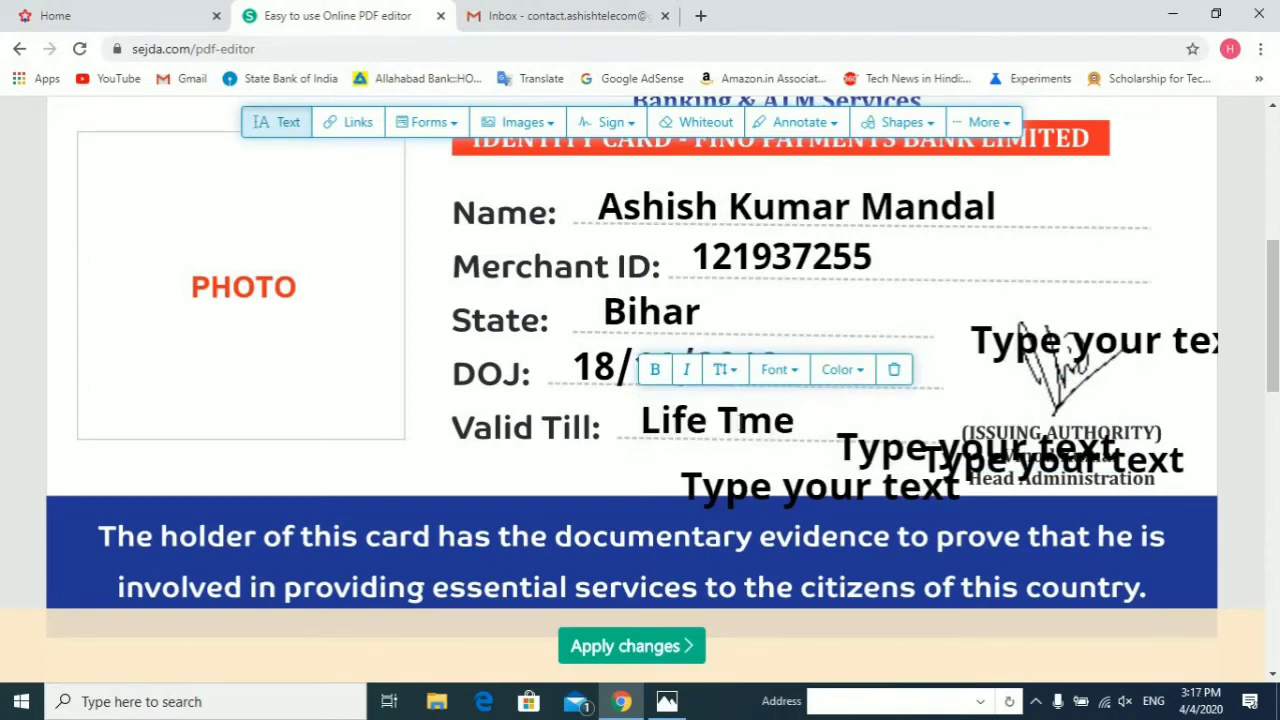
{"action": "type", "text": "i"}
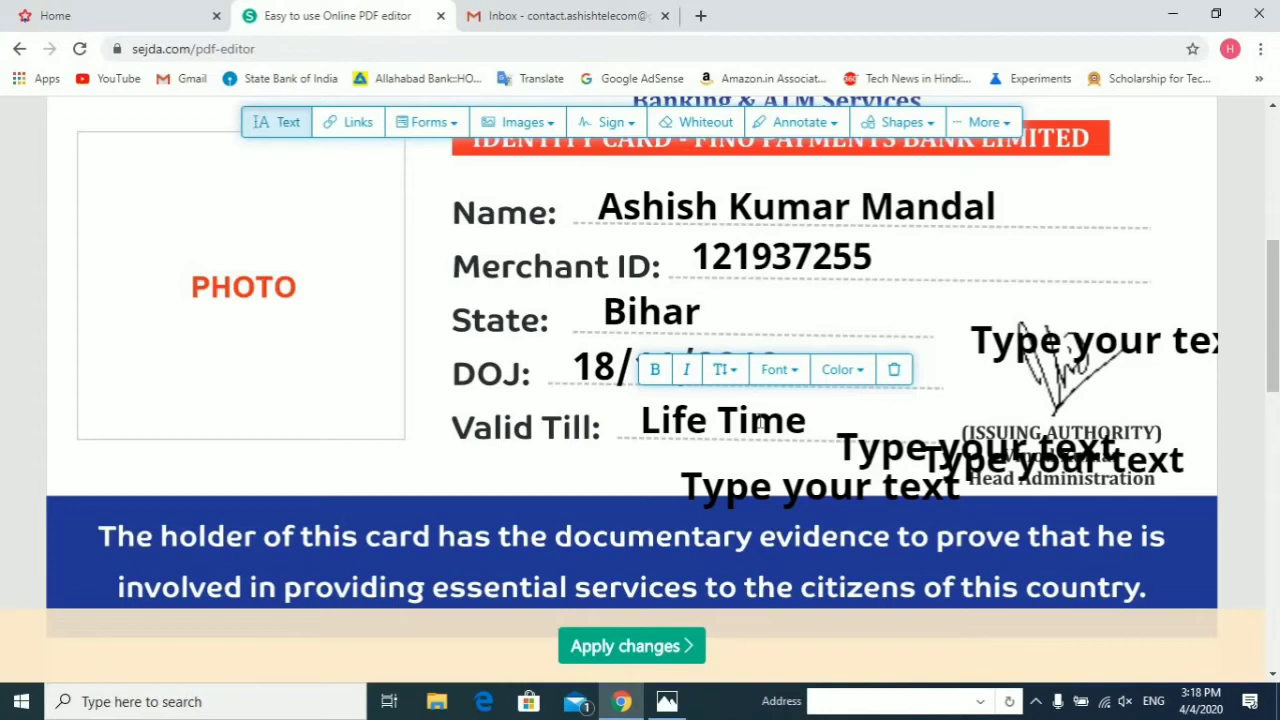
{"action": "scroll", "coordinate": [498, 136], "scroll_direction": "up", "scroll_amount": 2}
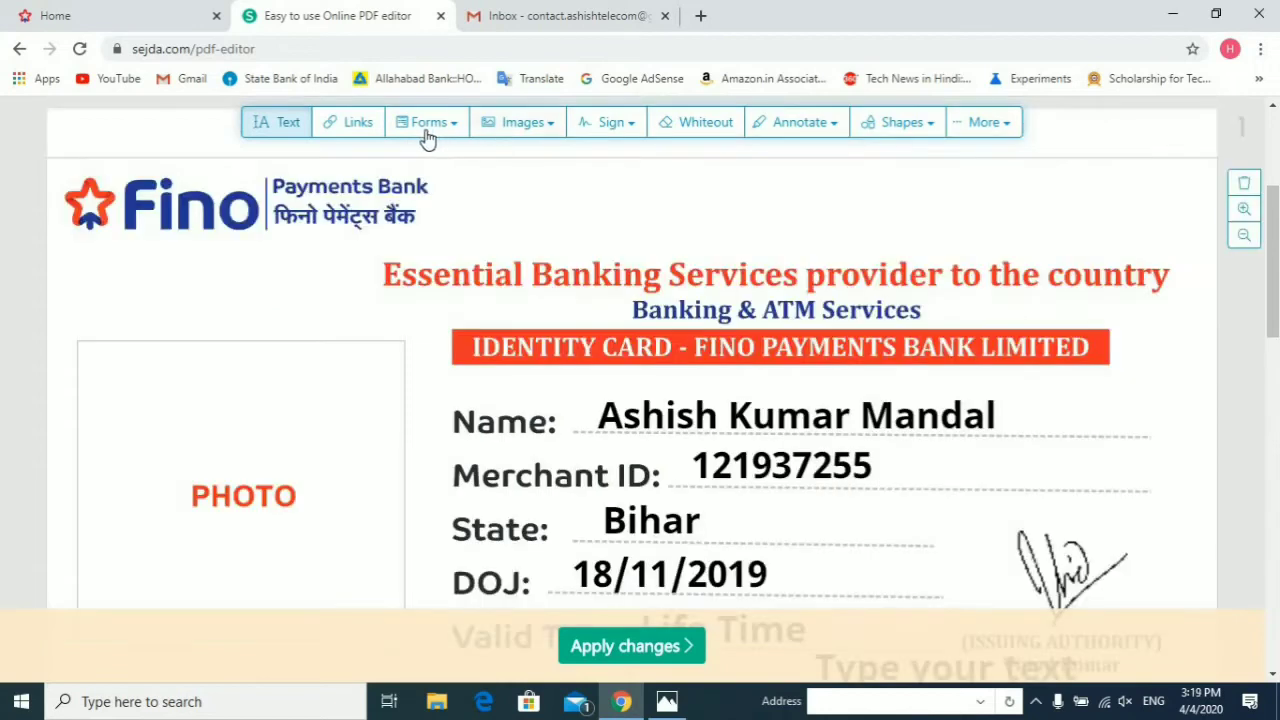
Step: Insert the WhatsApp photo from Downloads as a new image on the card
{"action": "left_click", "coordinate": [512, 128]}
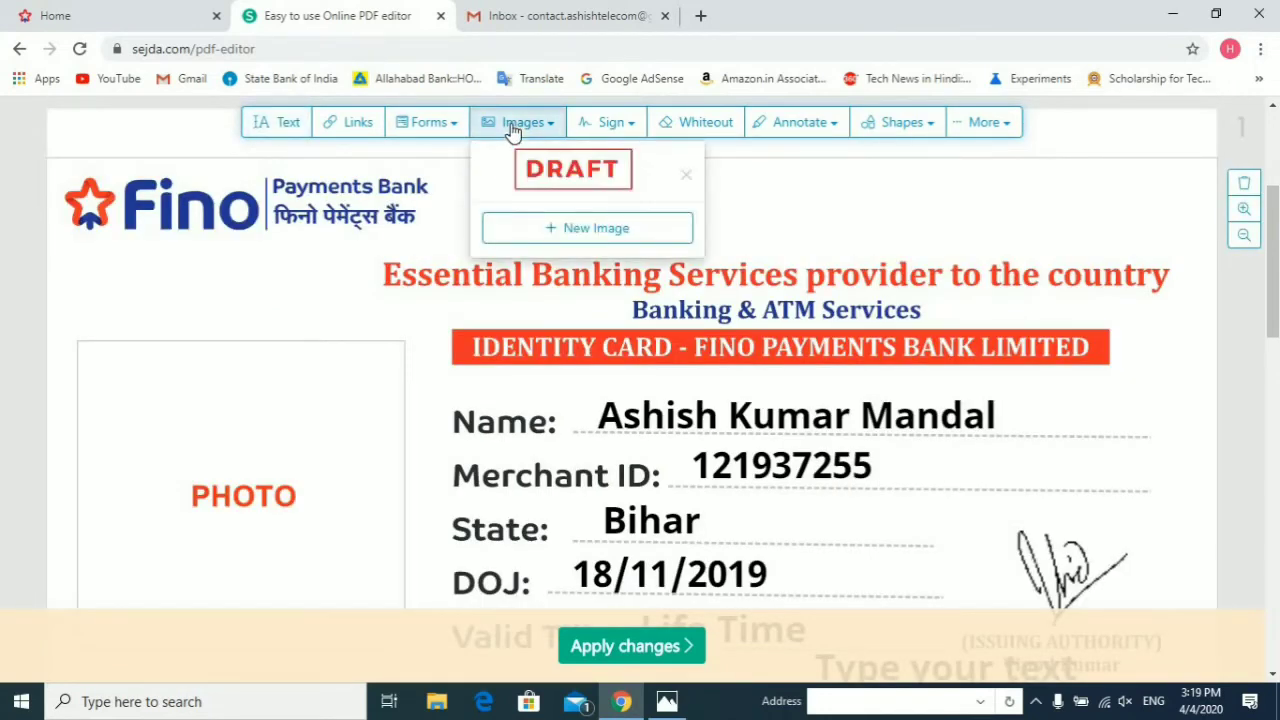
{"action": "left_click", "coordinate": [510, 128]}
{"action": "left_click", "coordinate": [510, 128]}
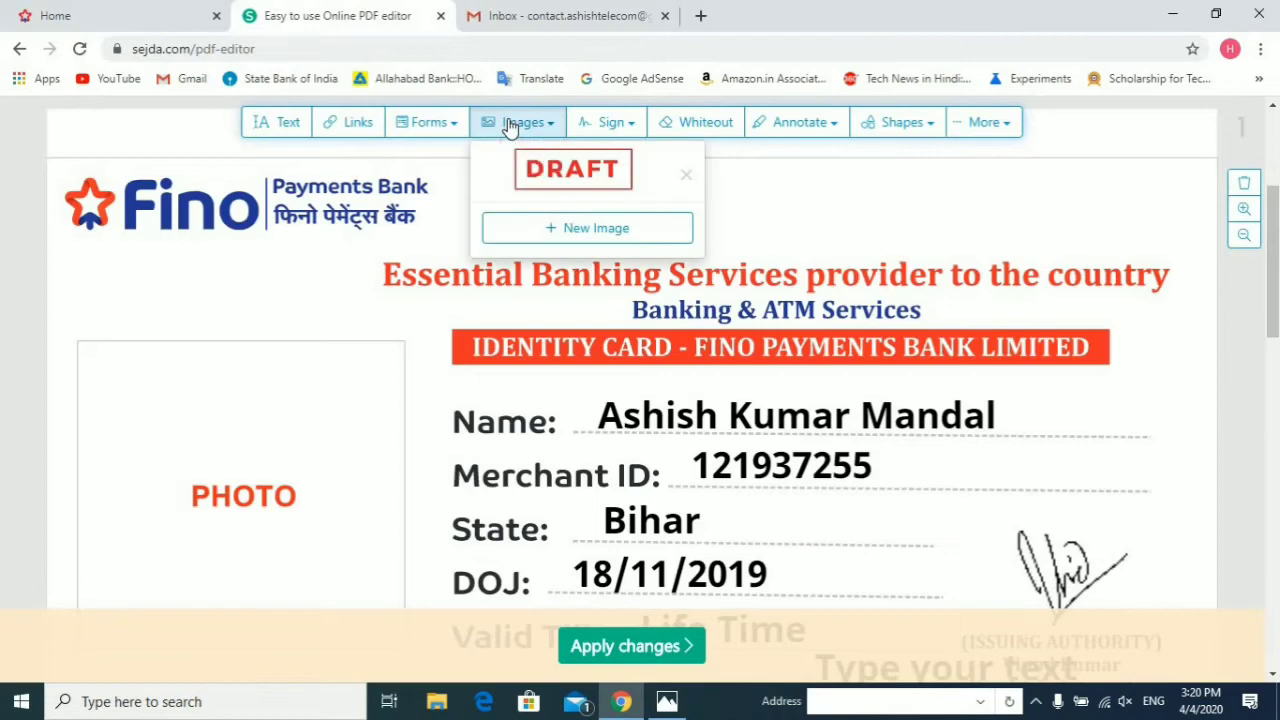
{"action": "left_click", "coordinate": [560, 229]}
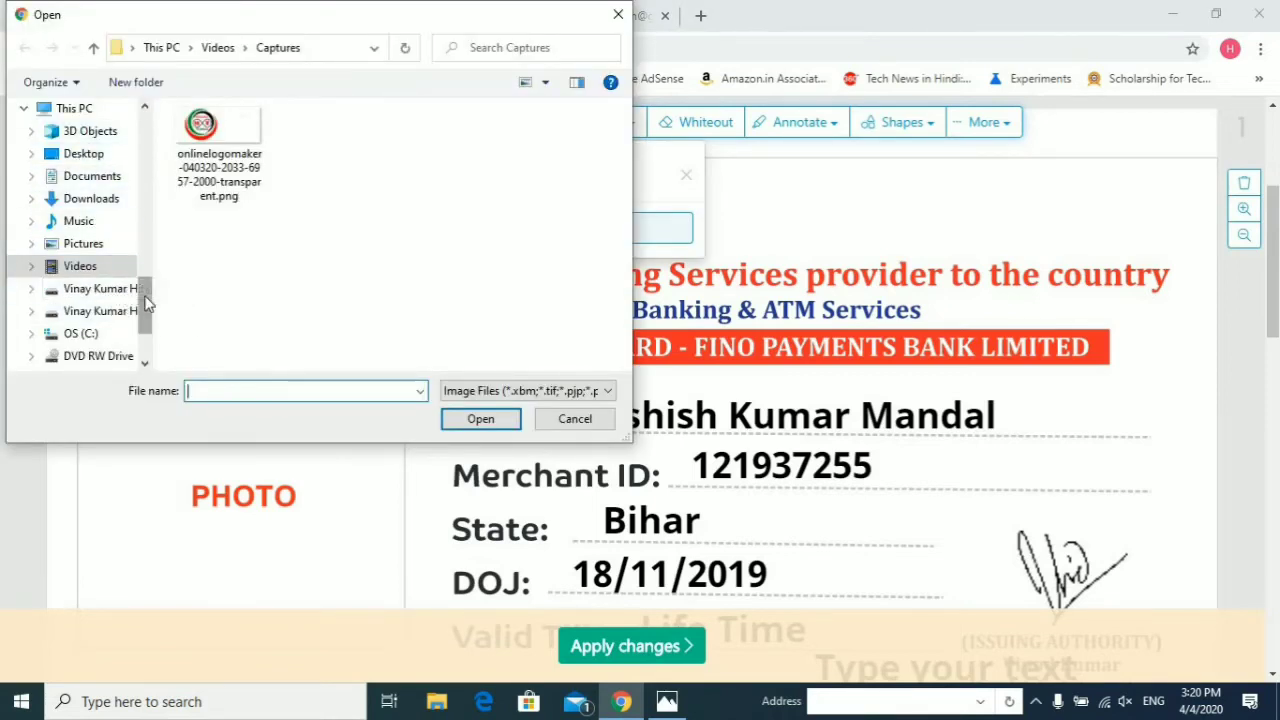
{"action": "scroll", "coordinate": [145, 297], "scroll_direction": "up", "scroll_amount": 5}
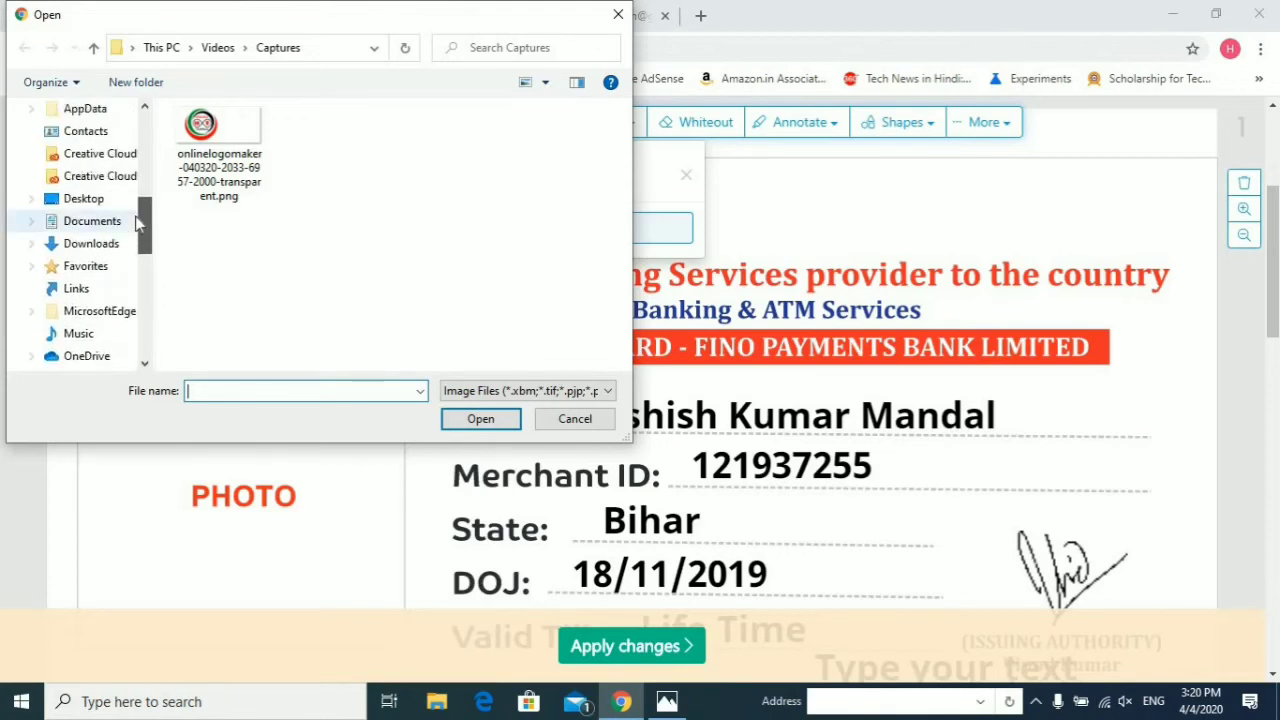
{"action": "left_click", "coordinate": [100, 247]}
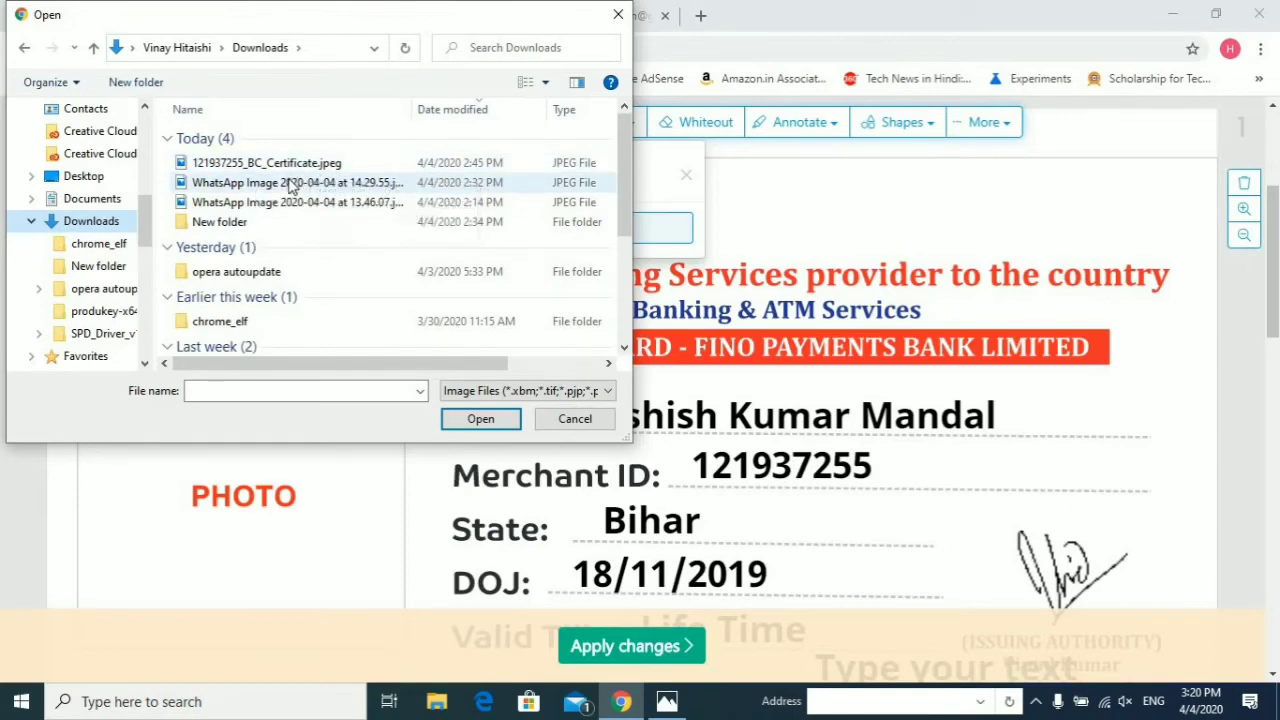
{"action": "left_click", "coordinate": [292, 184]}
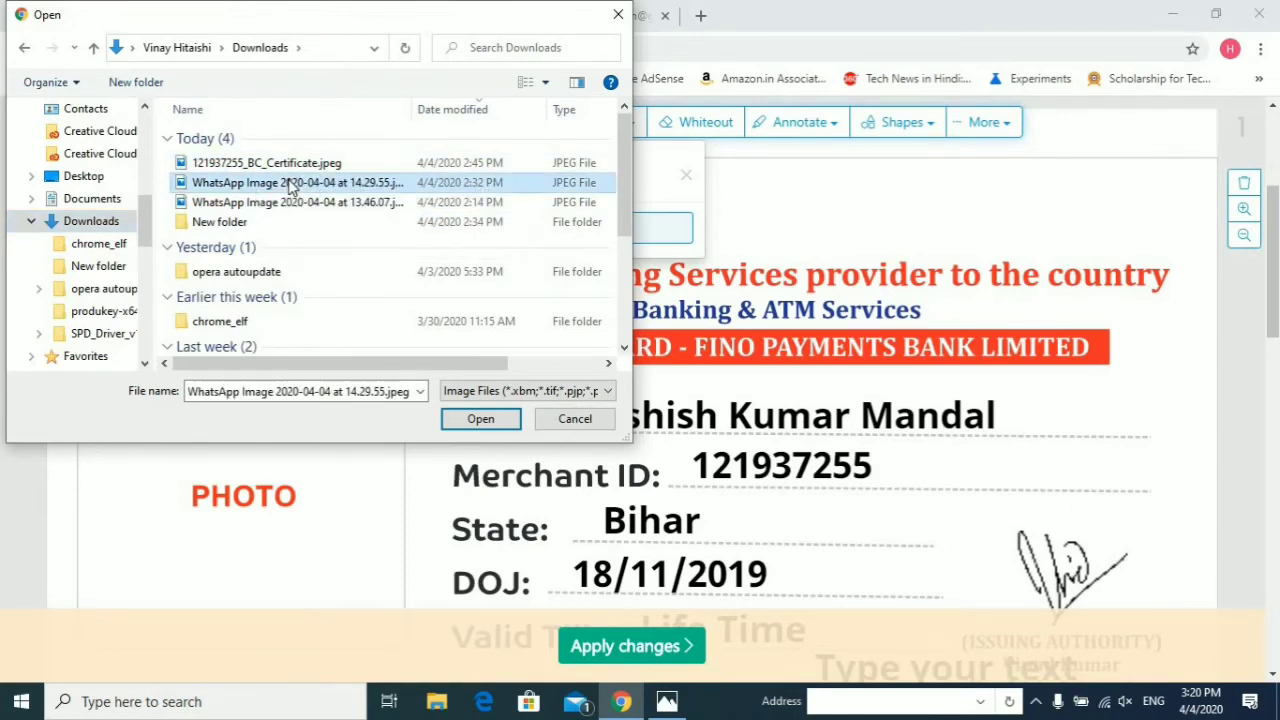
{"action": "left_click", "coordinate": [479, 419]}
Step: Shrink the photo and fit it inside the card's PHOTO box
{"action": "left_click_drag", "start_coordinate": [1192, 543], "coordinate": [760, 445]}
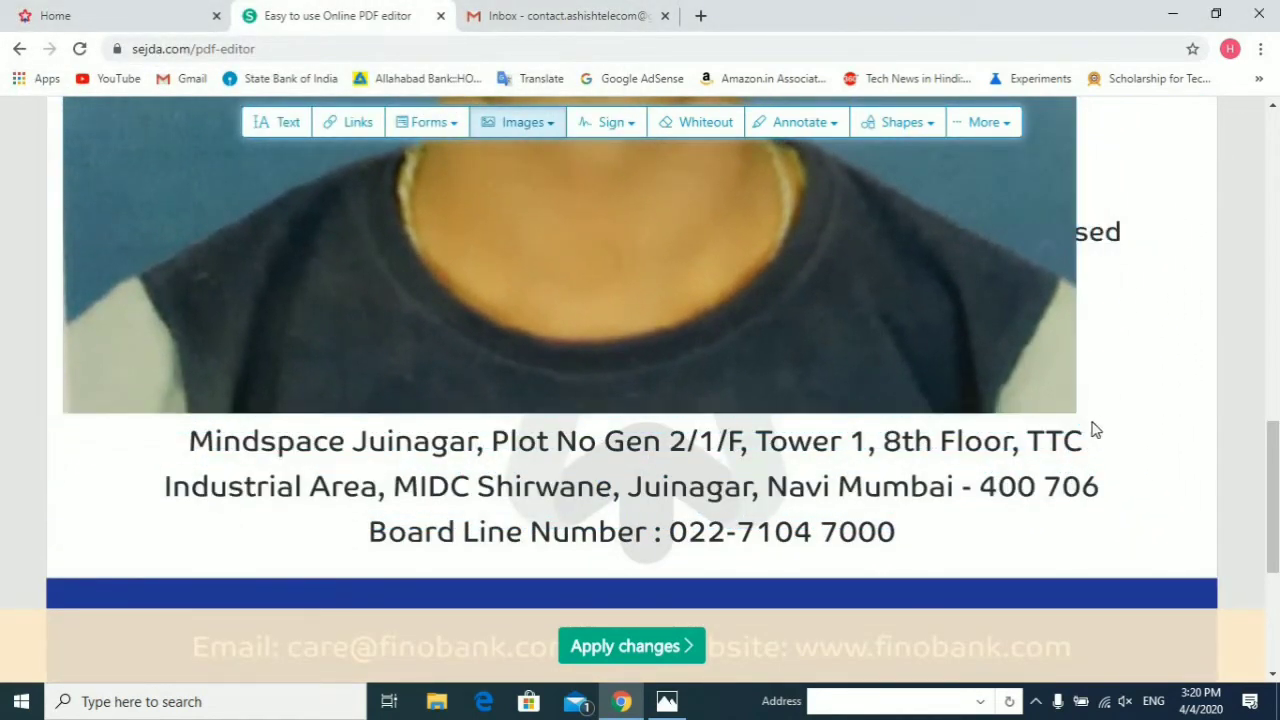
{"action": "left_click_drag", "start_coordinate": [1077, 414], "coordinate": [611, 254]}
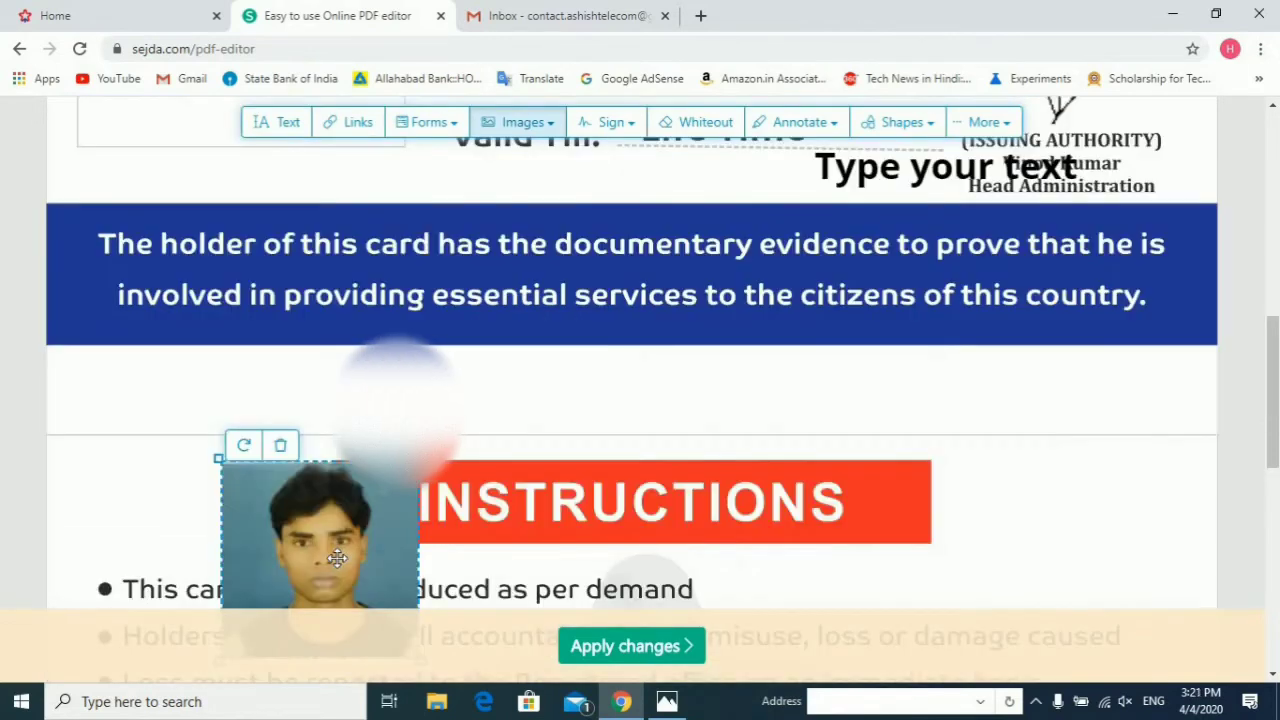
{"action": "left_click_drag", "start_coordinate": [336, 552], "coordinate": [367, 170]}
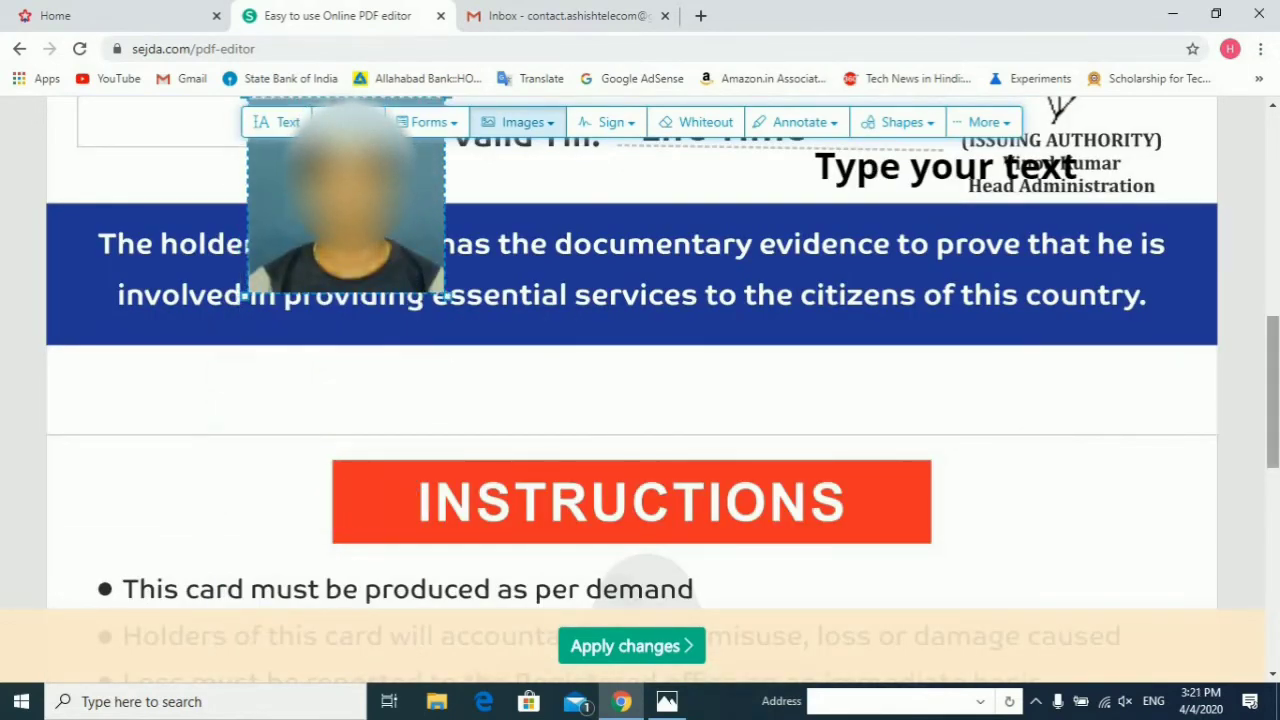
{"action": "scroll", "coordinate": [875, 427], "scroll_direction": "up", "scroll_amount": 4}
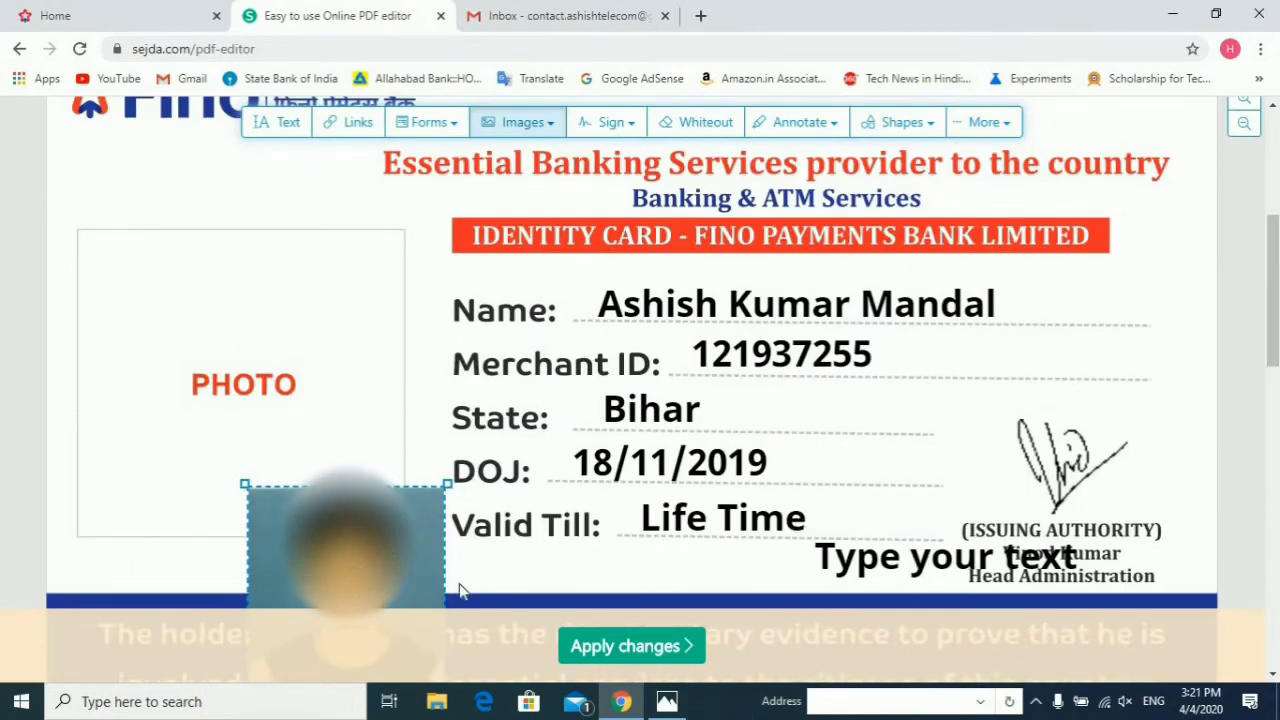
{"action": "left_click_drag", "start_coordinate": [350, 560], "coordinate": [224, 346]}
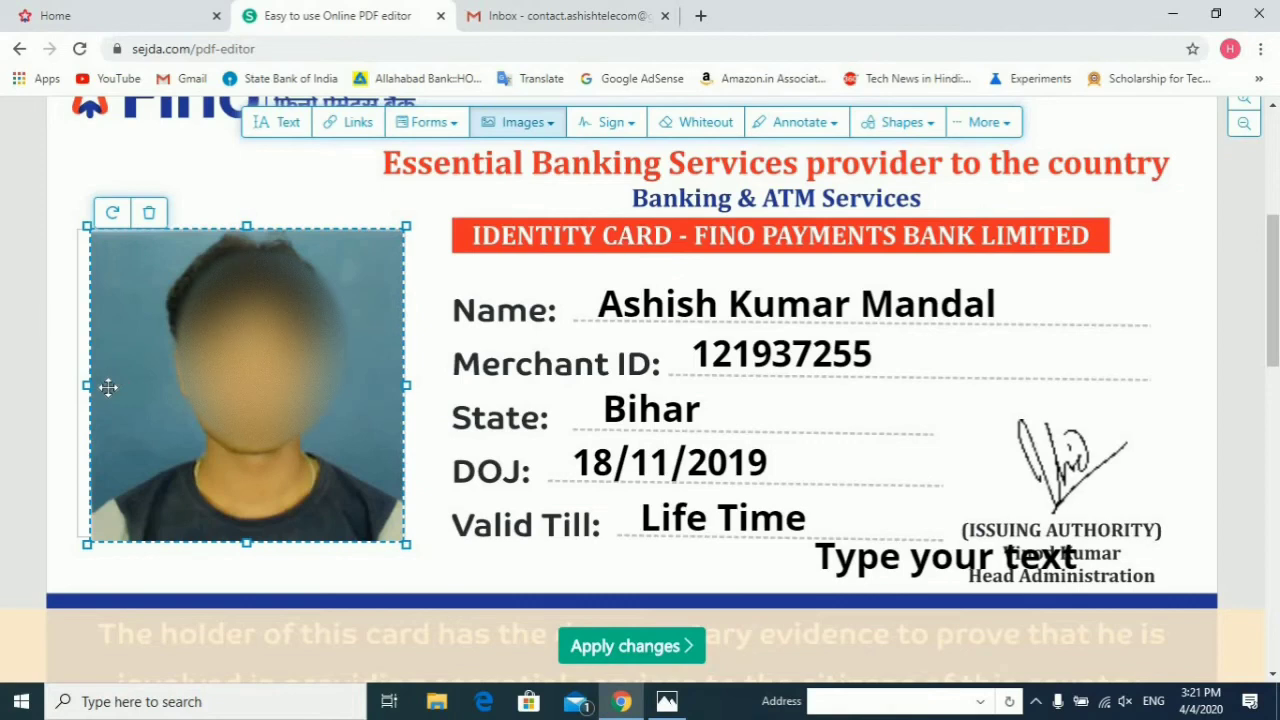
{"action": "left_click_drag", "start_coordinate": [88, 388], "coordinate": [69, 391]}
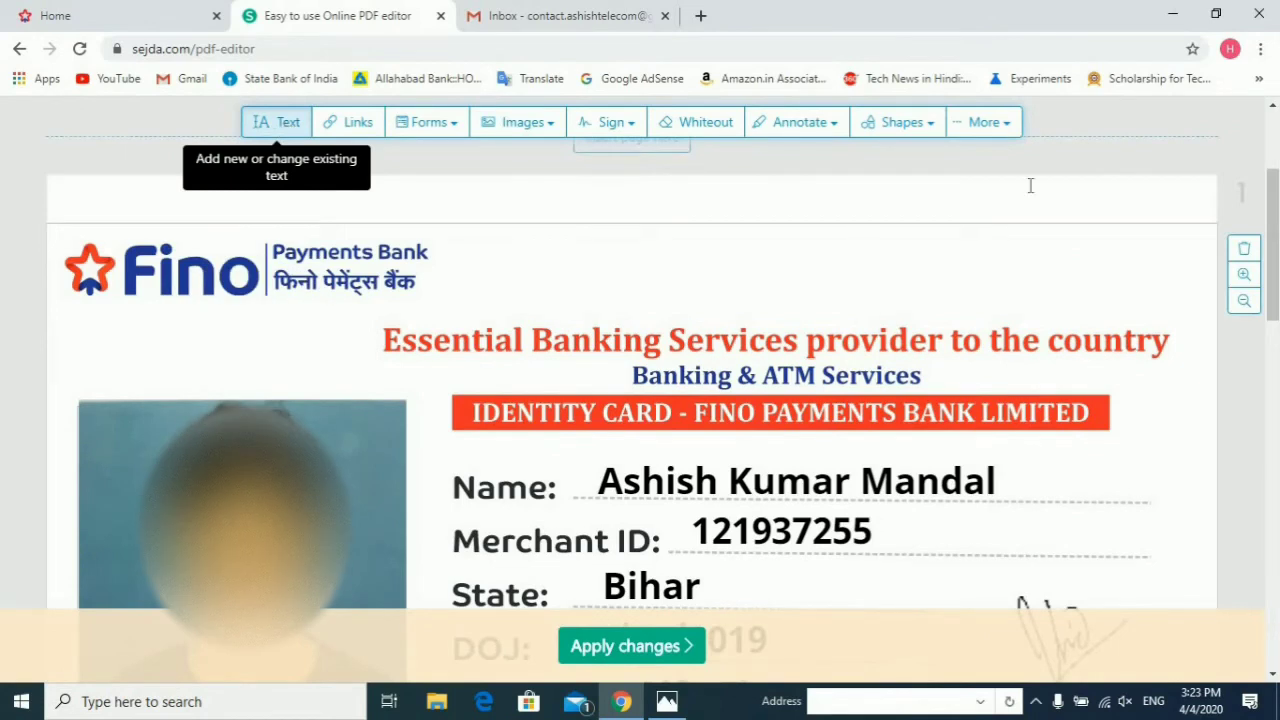
Step: Delete the leftover placeholder text and apply all edits to the ID card PDF
{"action": "scroll", "coordinate": [900, 260], "scroll_direction": "down", "scroll_amount": 5}
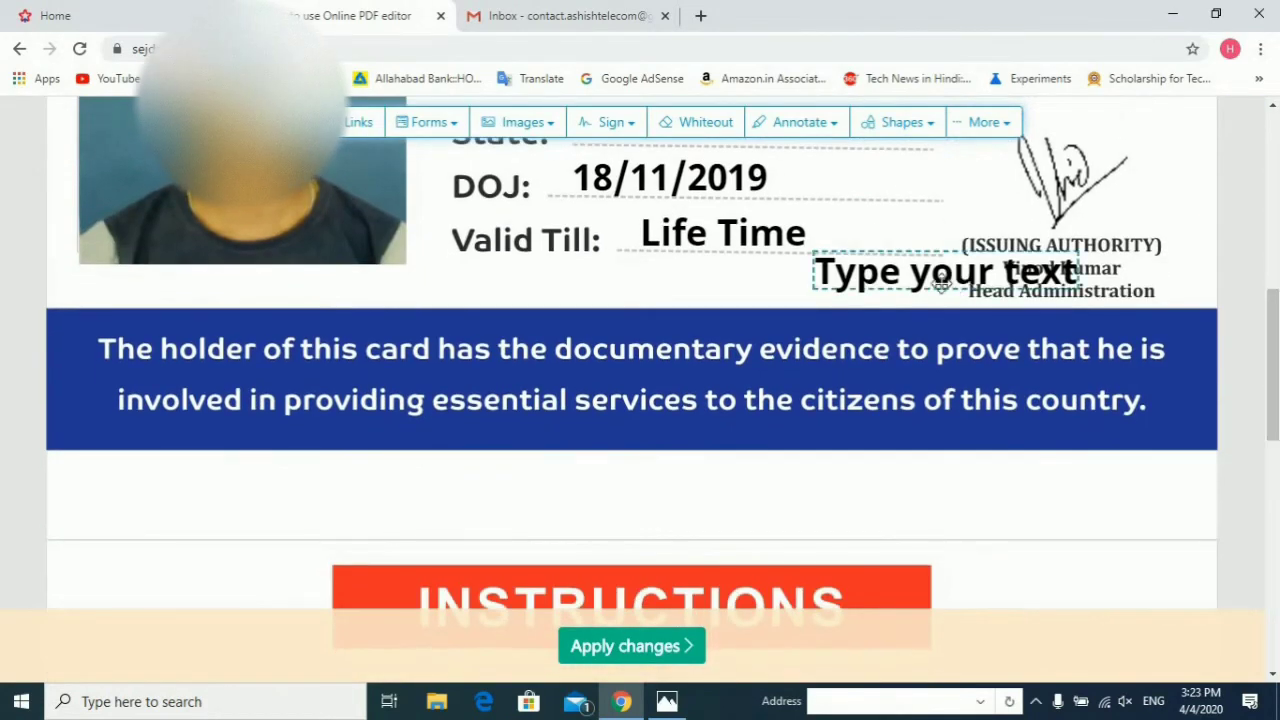
{"action": "left_click", "coordinate": [940, 280]}
{"action": "key", "text": "BackSpace"}
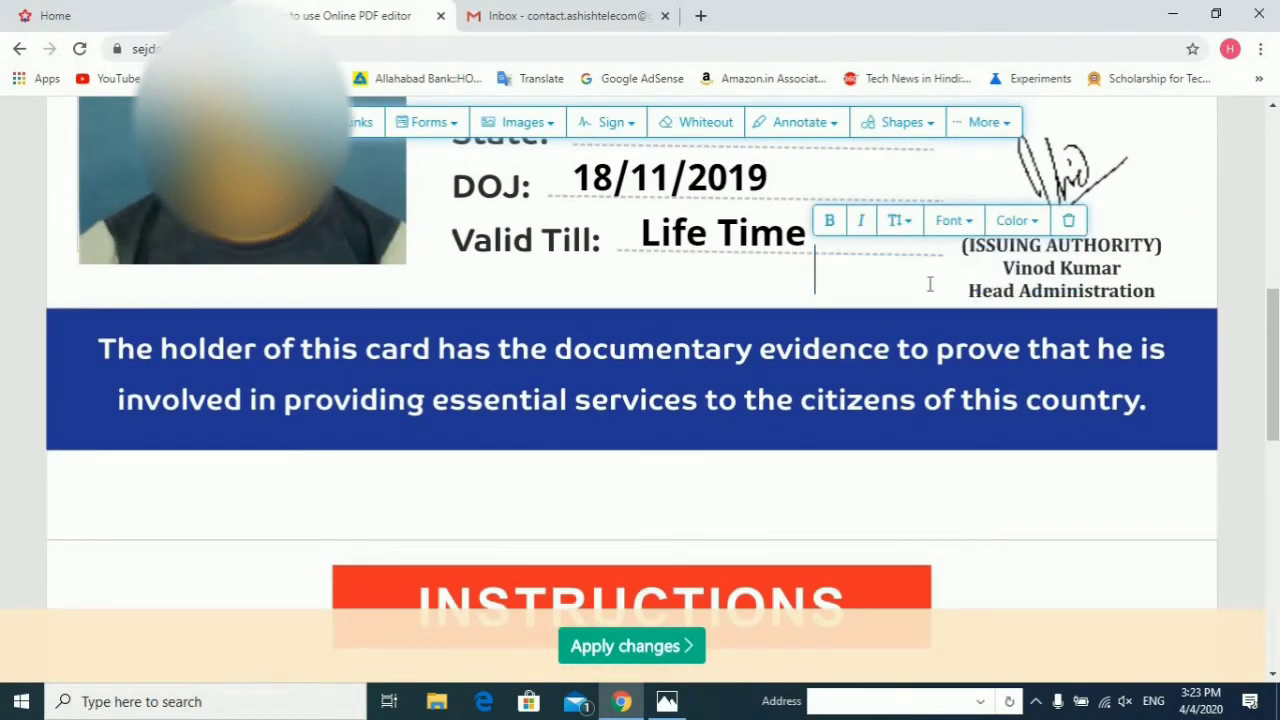
{"action": "left_click", "coordinate": [643, 660]}
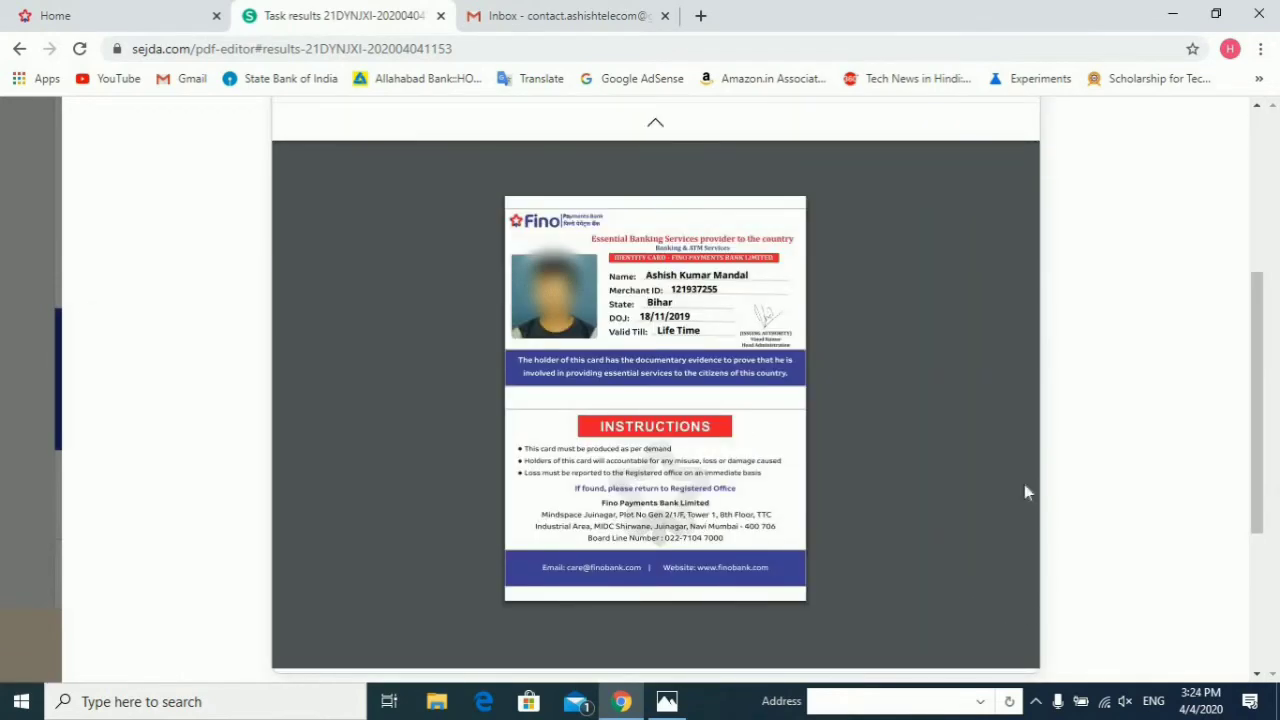
Step: Save the filled card as a PDF named after the cardholder in Captures, then minimize Chrome
{"action": "mouse_move", "coordinate": [919, 302]}
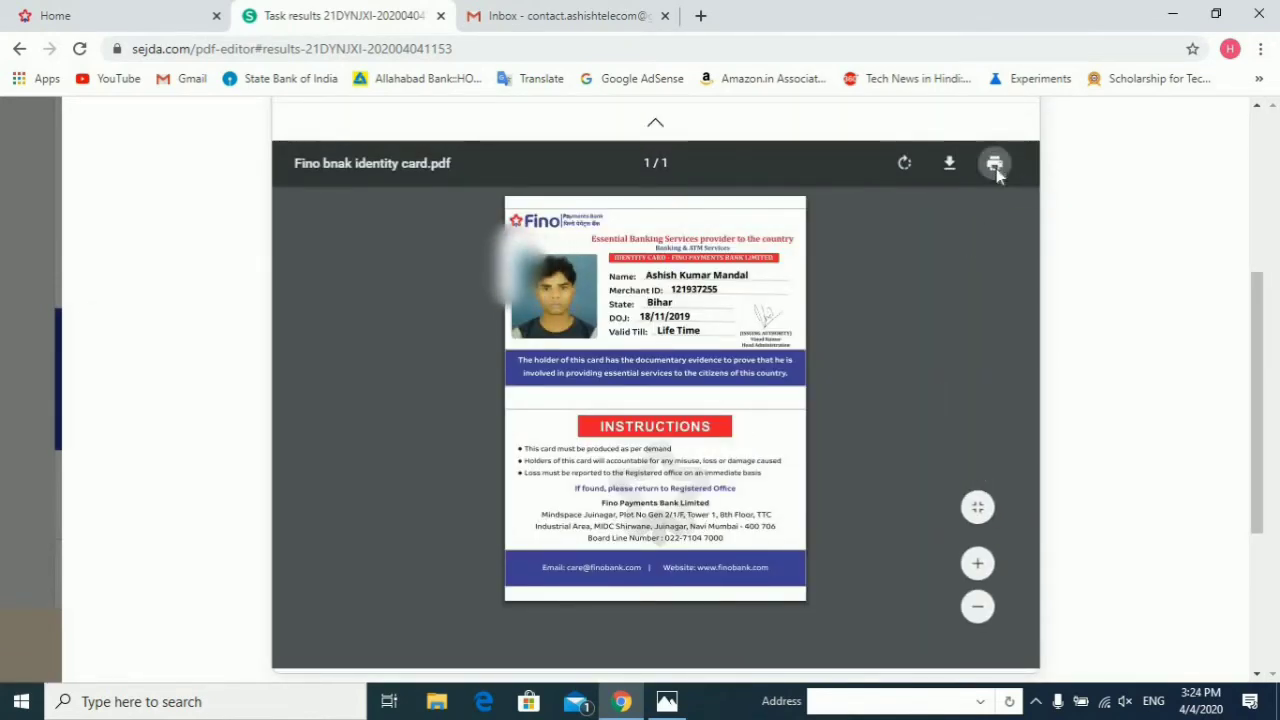
{"action": "left_click", "coordinate": [995, 165]}
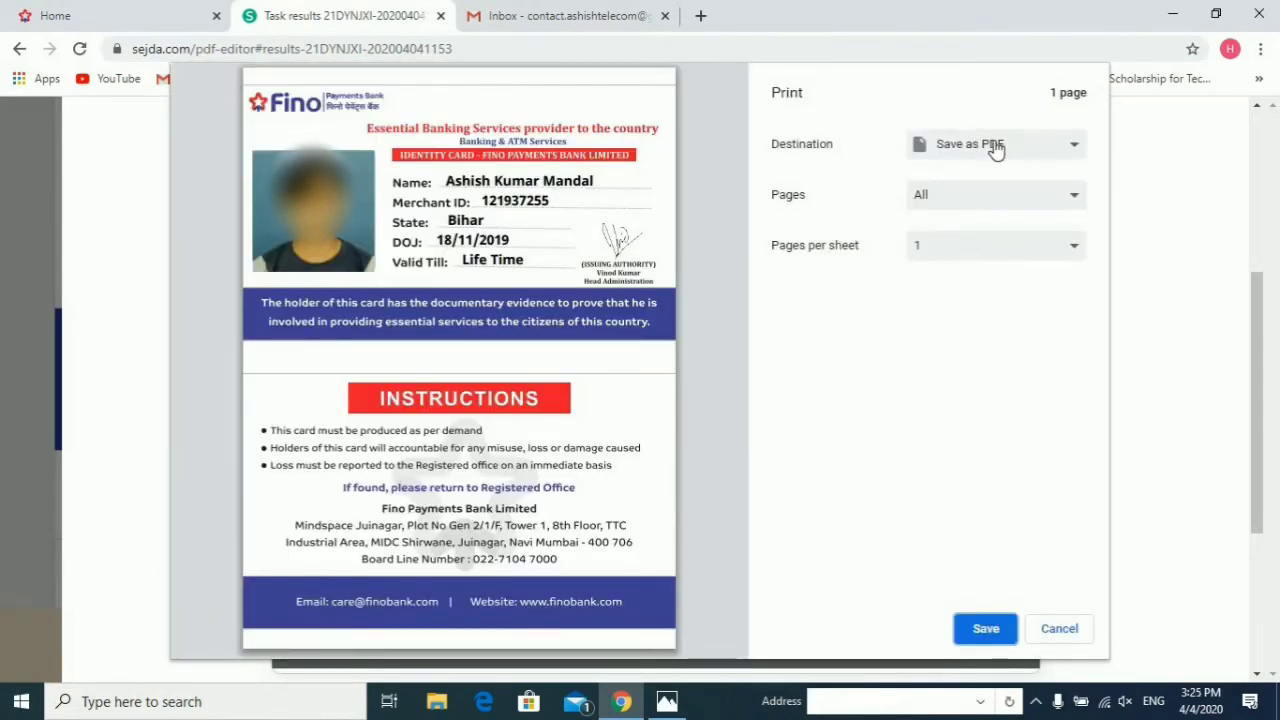
{"action": "left_click", "coordinate": [975, 636]}
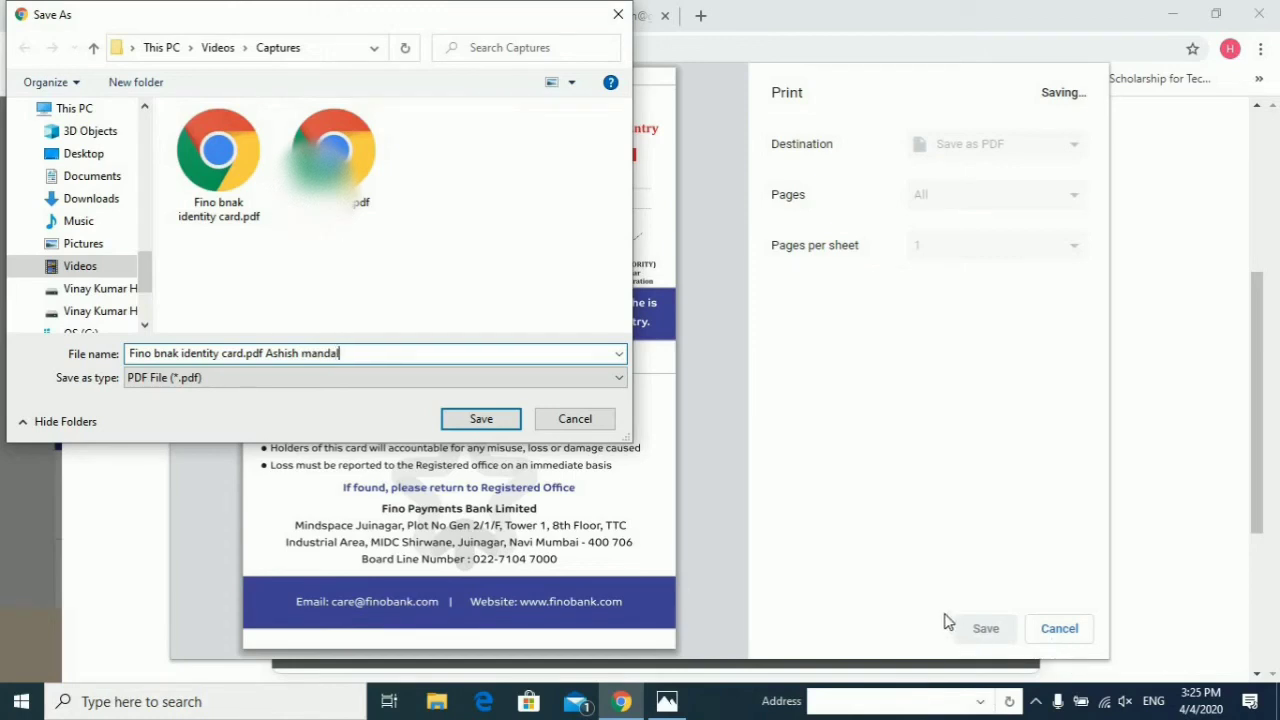
{"action": "left_click", "coordinate": [481, 419]}
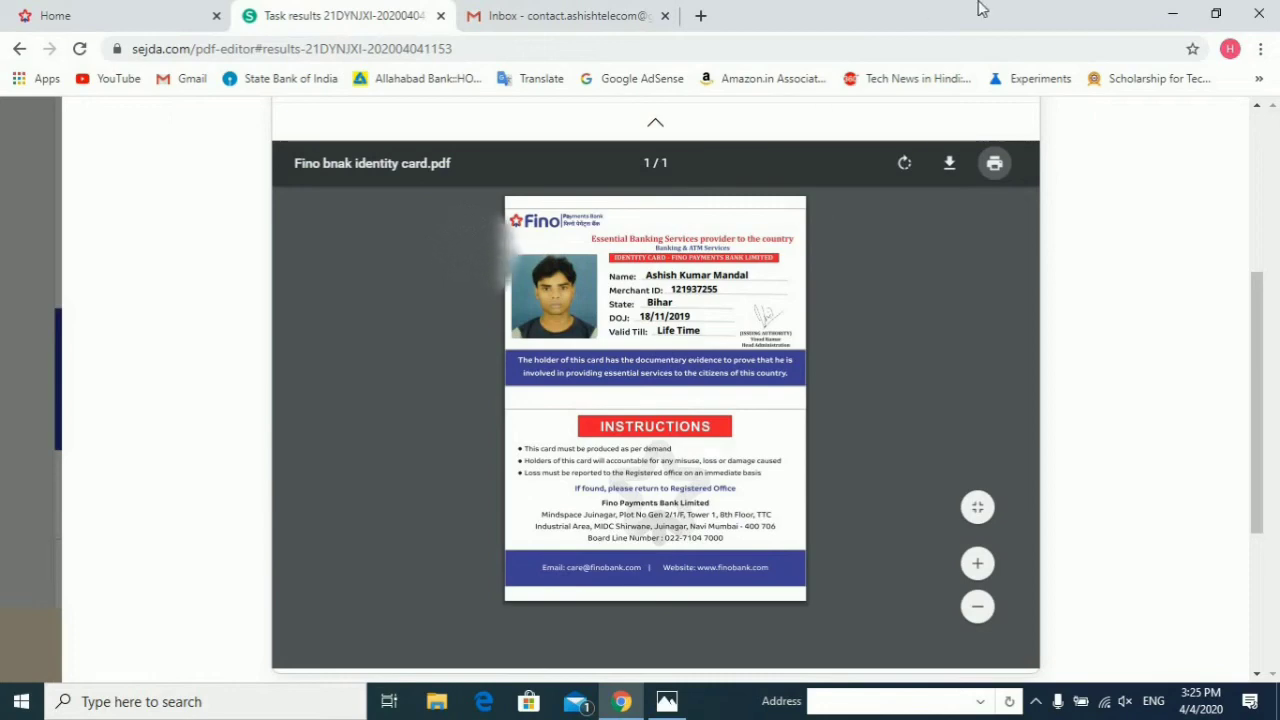
{"action": "left_click", "coordinate": [1170, 12]}
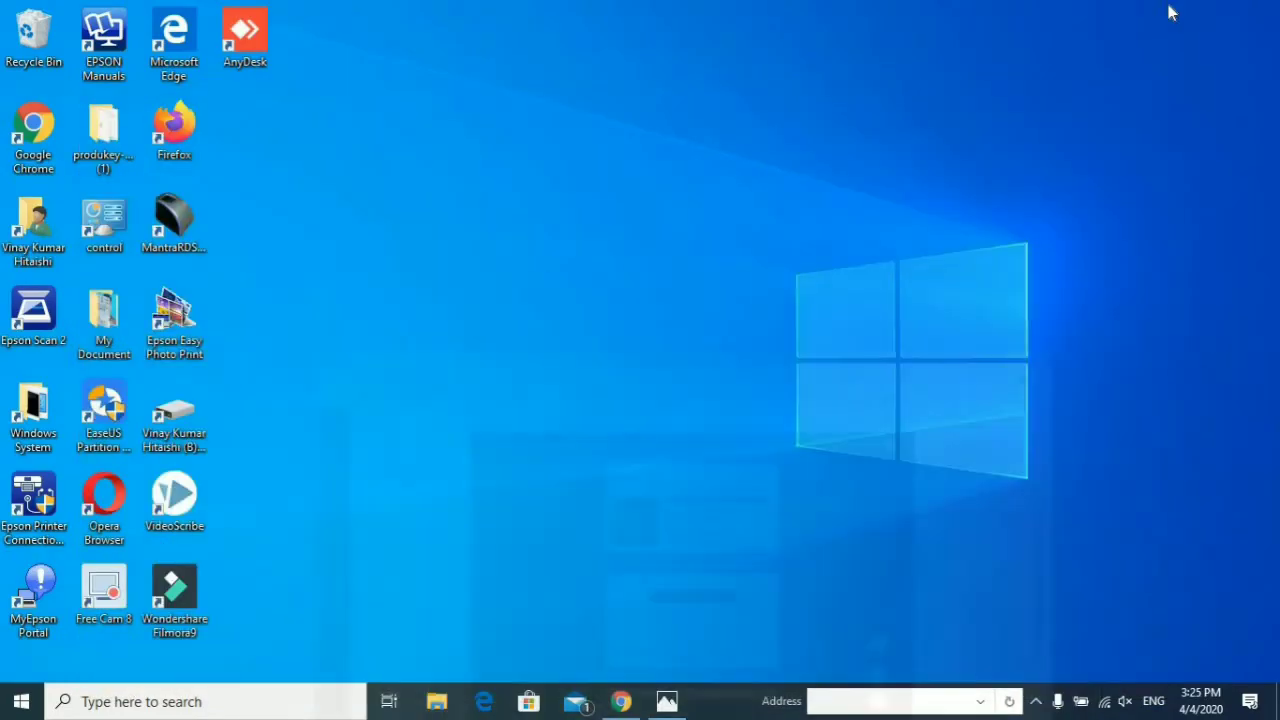
Step: From File Explorer's Videos › Captures folder, open the new ID card PDF in Microsoft Edge
{"action": "left_click", "coordinate": [437, 706]}
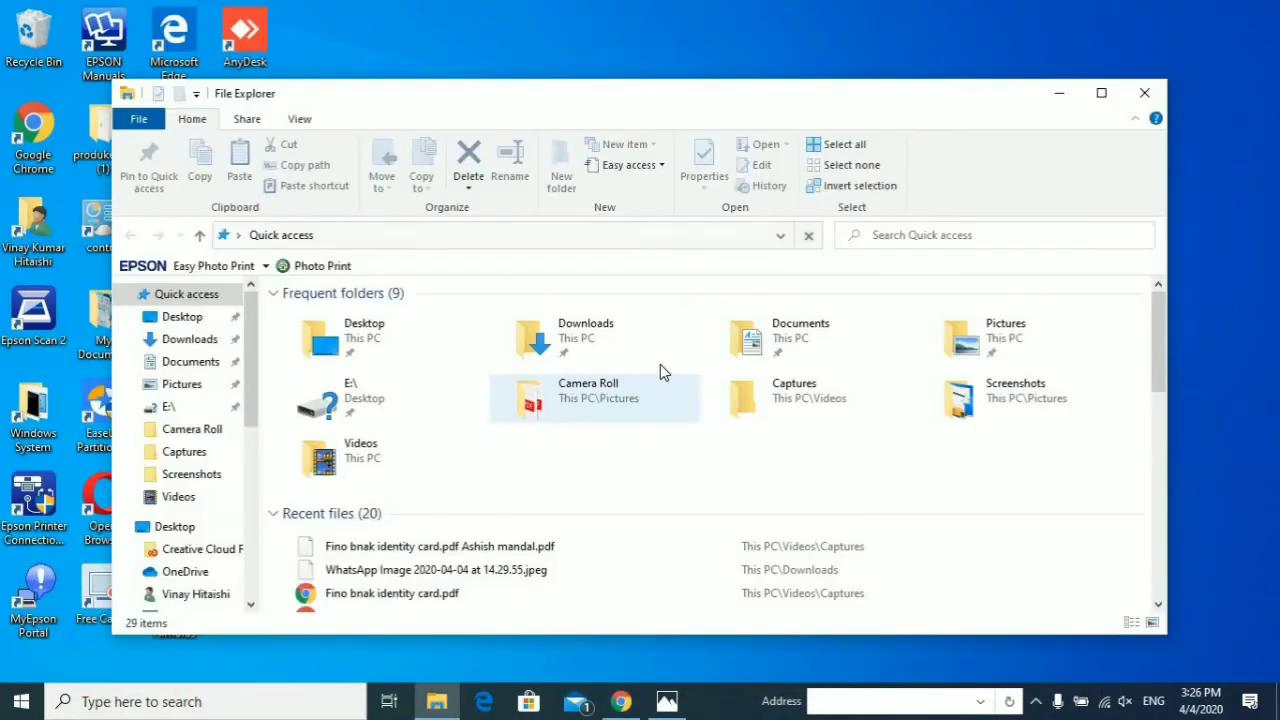
{"action": "left_click", "coordinate": [1105, 96]}
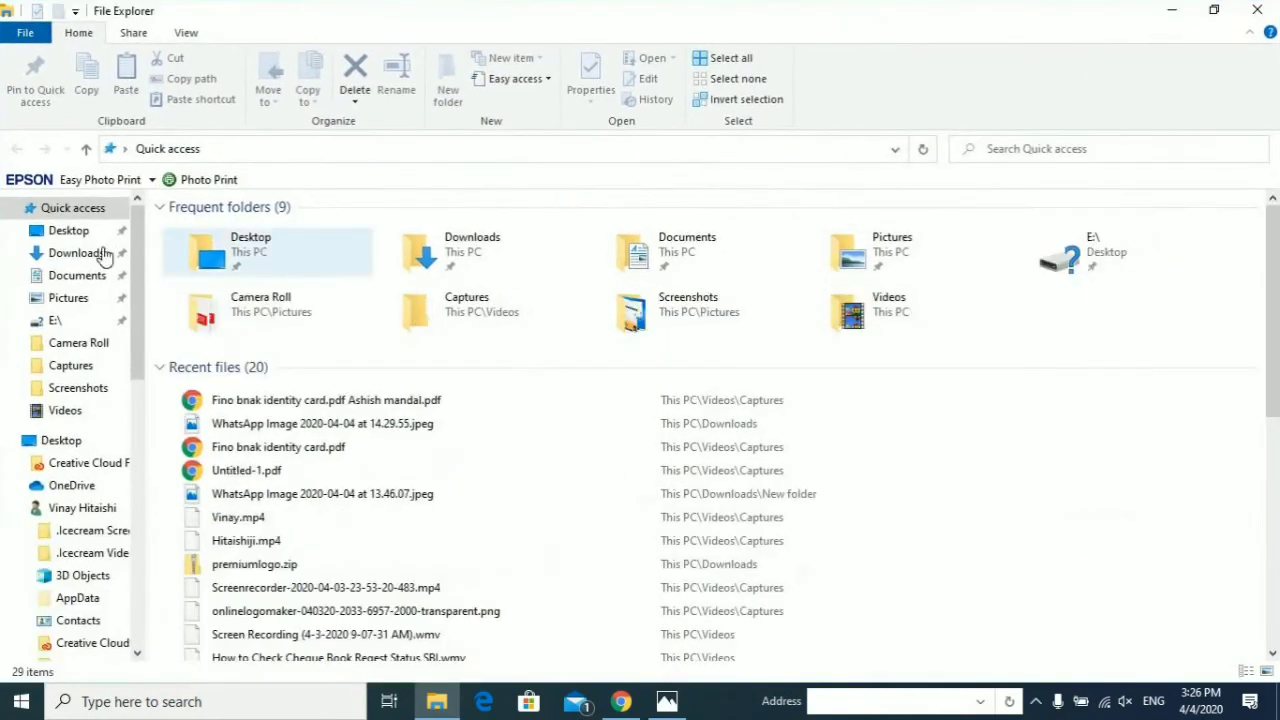
{"action": "left_click", "coordinate": [78, 414]}
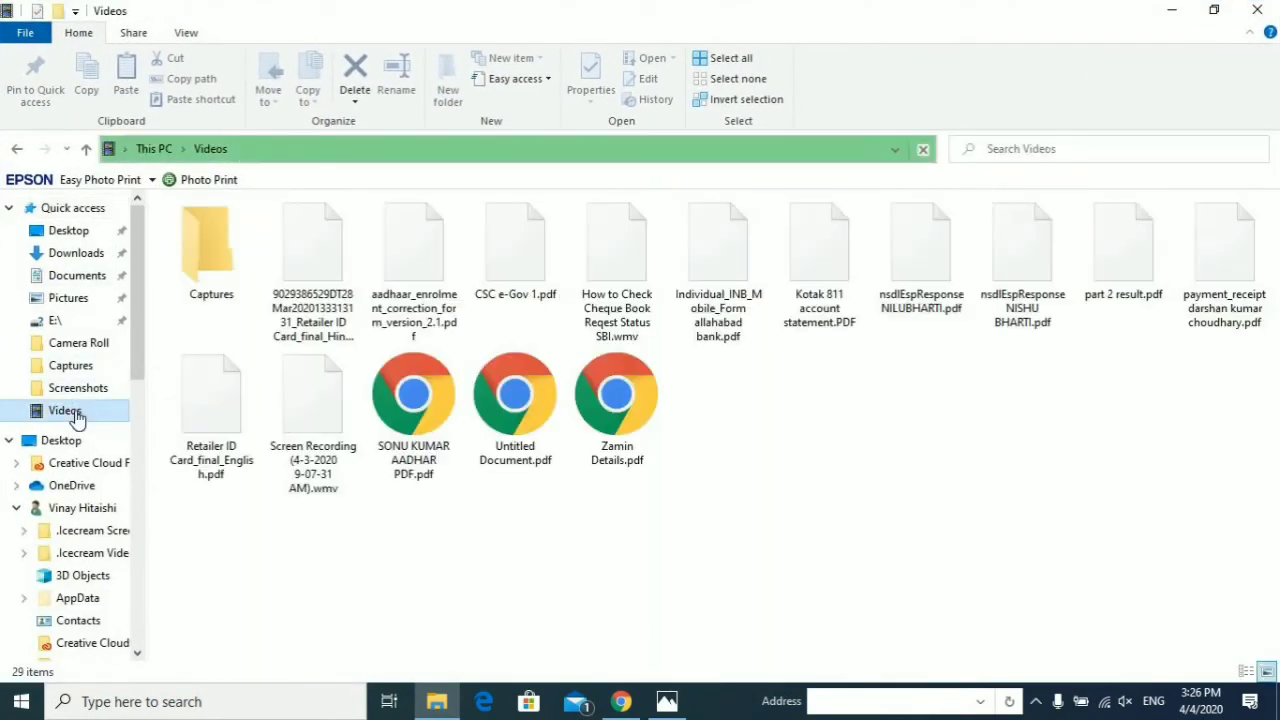
{"action": "double_click", "coordinate": [206, 248]}
{"action": "left_click", "coordinate": [310, 287]}
{"action": "right_click", "coordinate": [308, 280]}
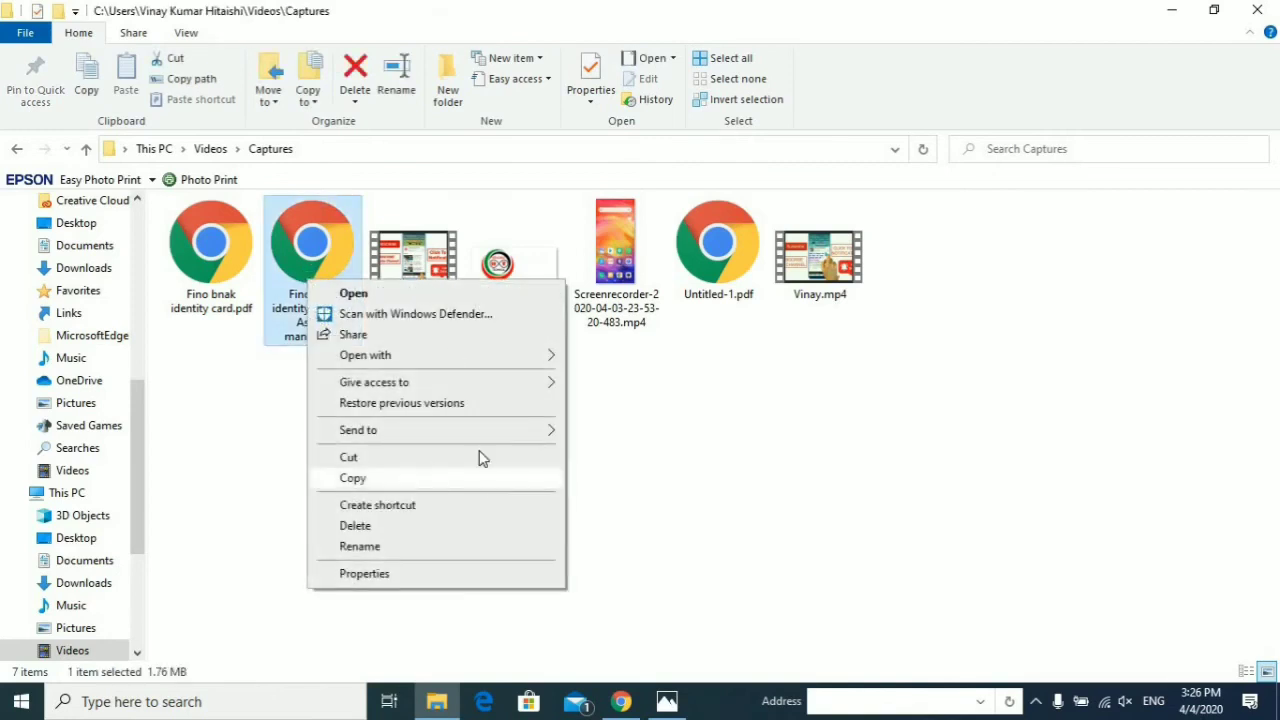
{"action": "mouse_move", "coordinate": [533, 360]}
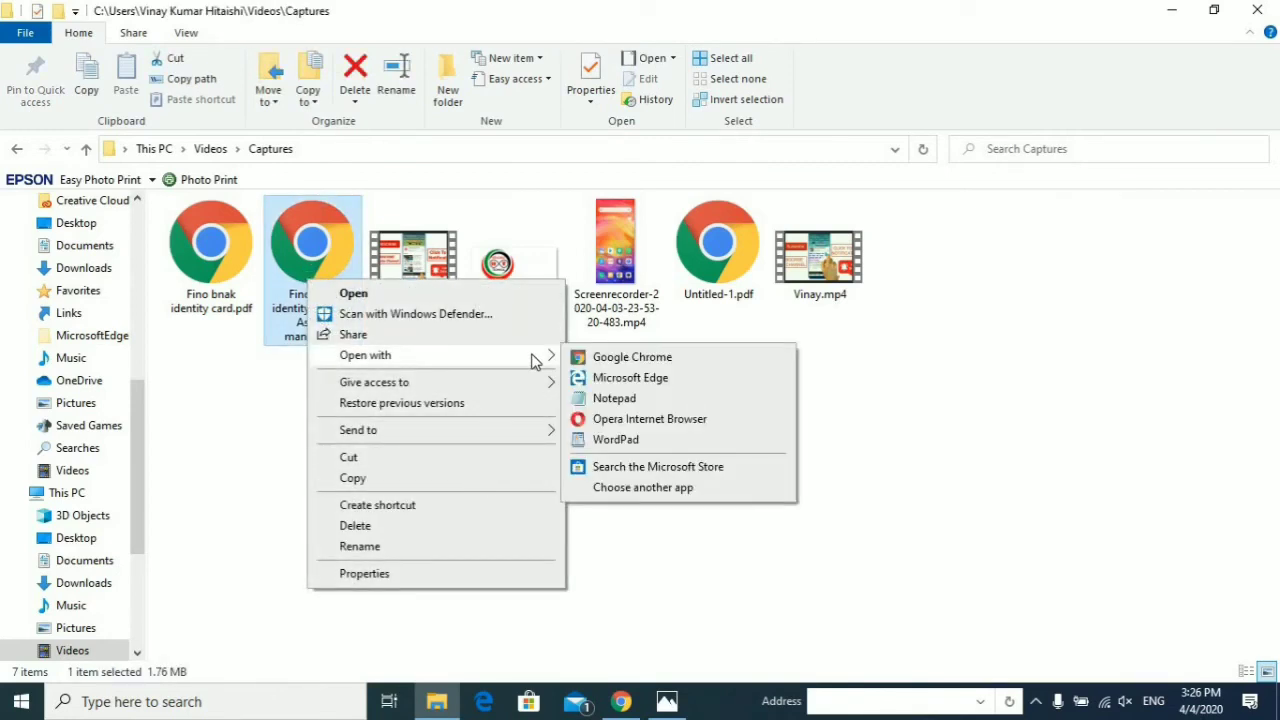
{"action": "left_click", "coordinate": [624, 380]}
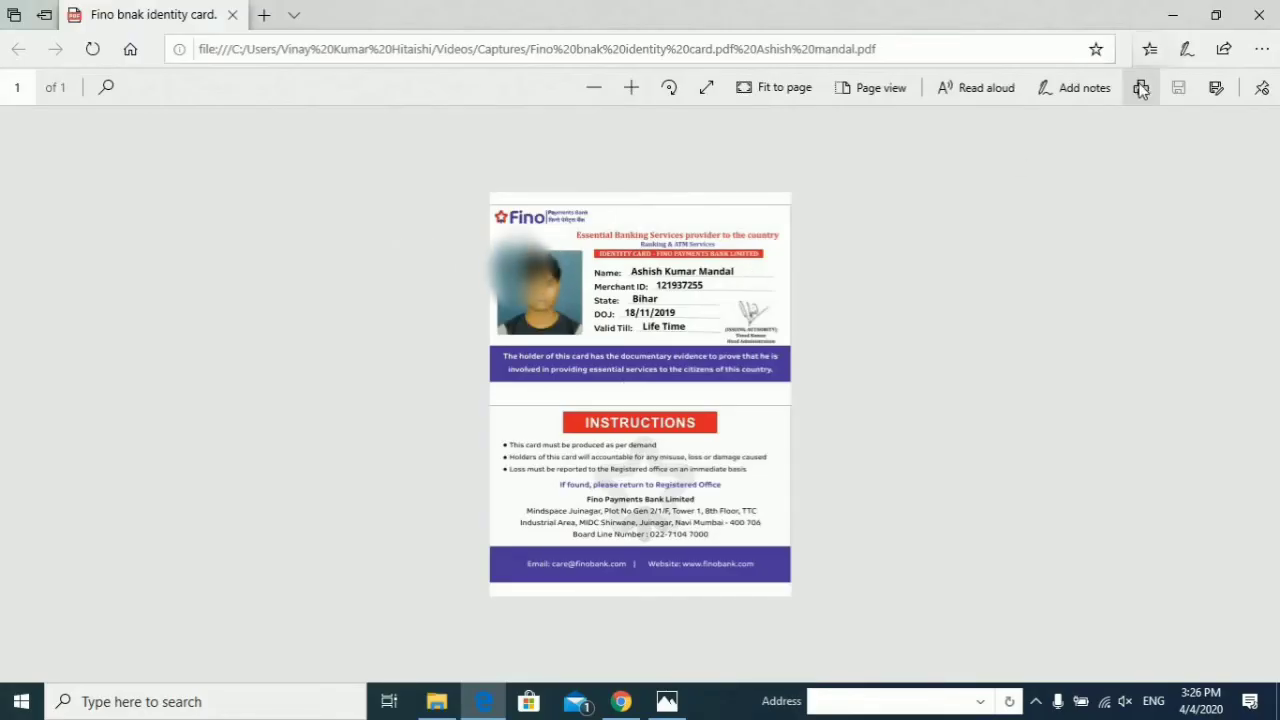
Step: In the print settings, choose 10 x 15 cm (4 x 6 in) paper, Epson Premium Glossy, and High quality
{"action": "left_click", "coordinate": [1141, 89]}
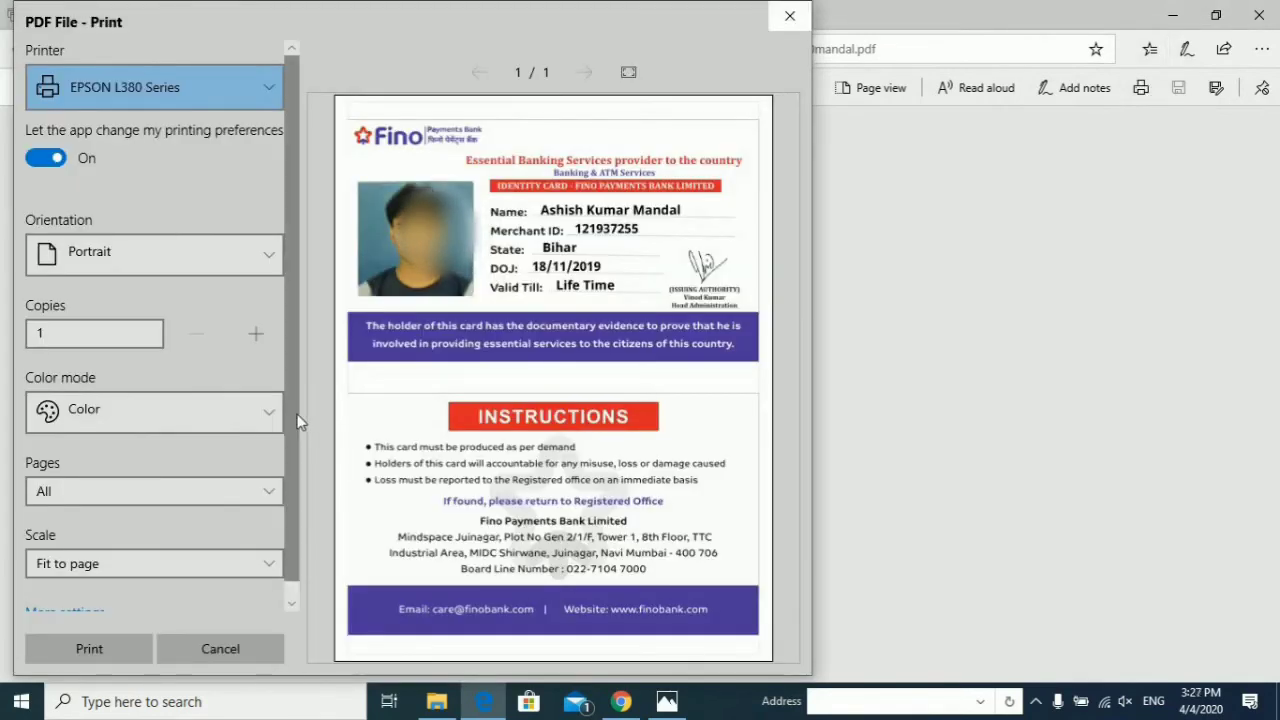
{"action": "scroll", "coordinate": [293, 452], "scroll_direction": "down", "scroll_amount": 1}
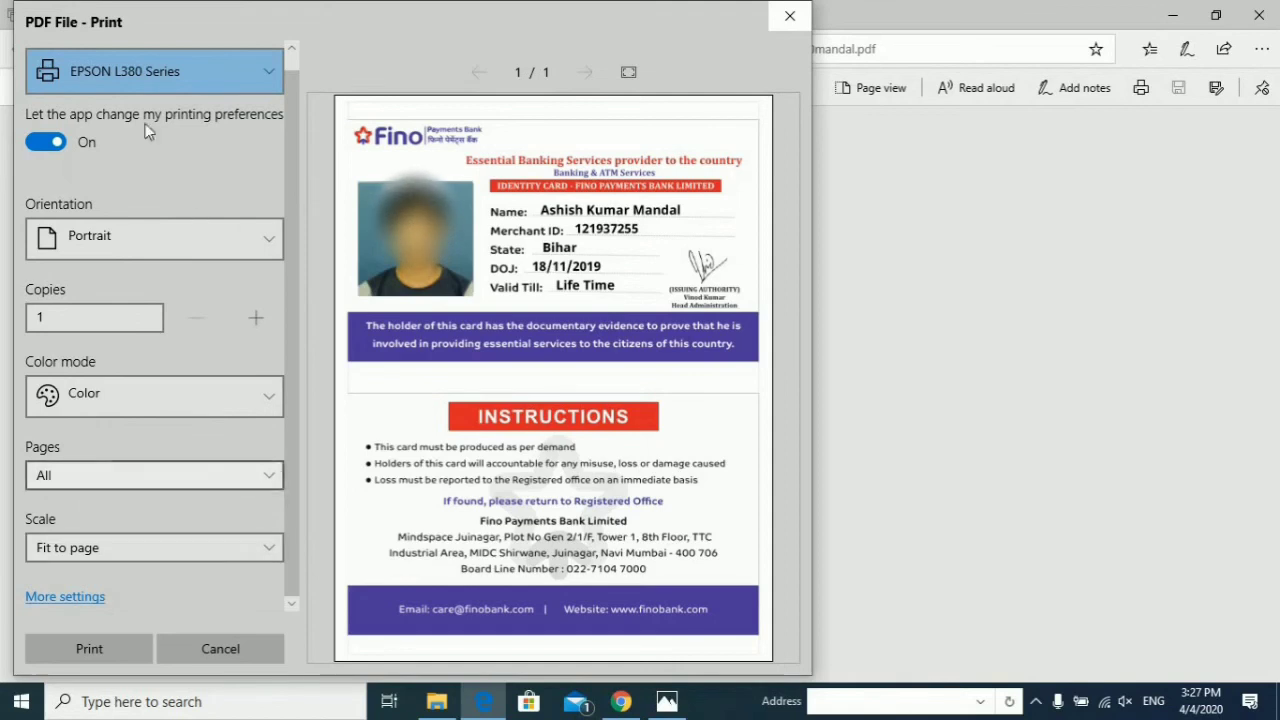
{"action": "left_click", "coordinate": [88, 597]}
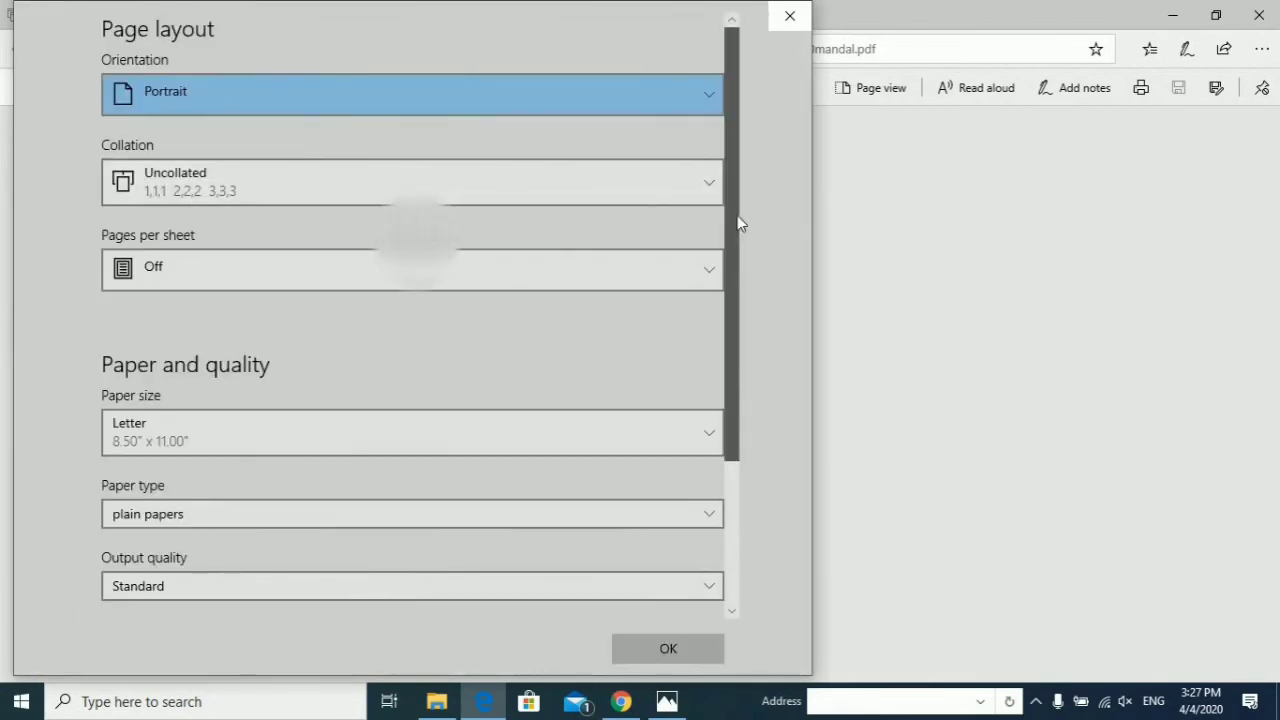
{"action": "scroll", "coordinate": [736, 235], "scroll_direction": "down", "scroll_amount": 1}
{"action": "left_click", "coordinate": [565, 363]}
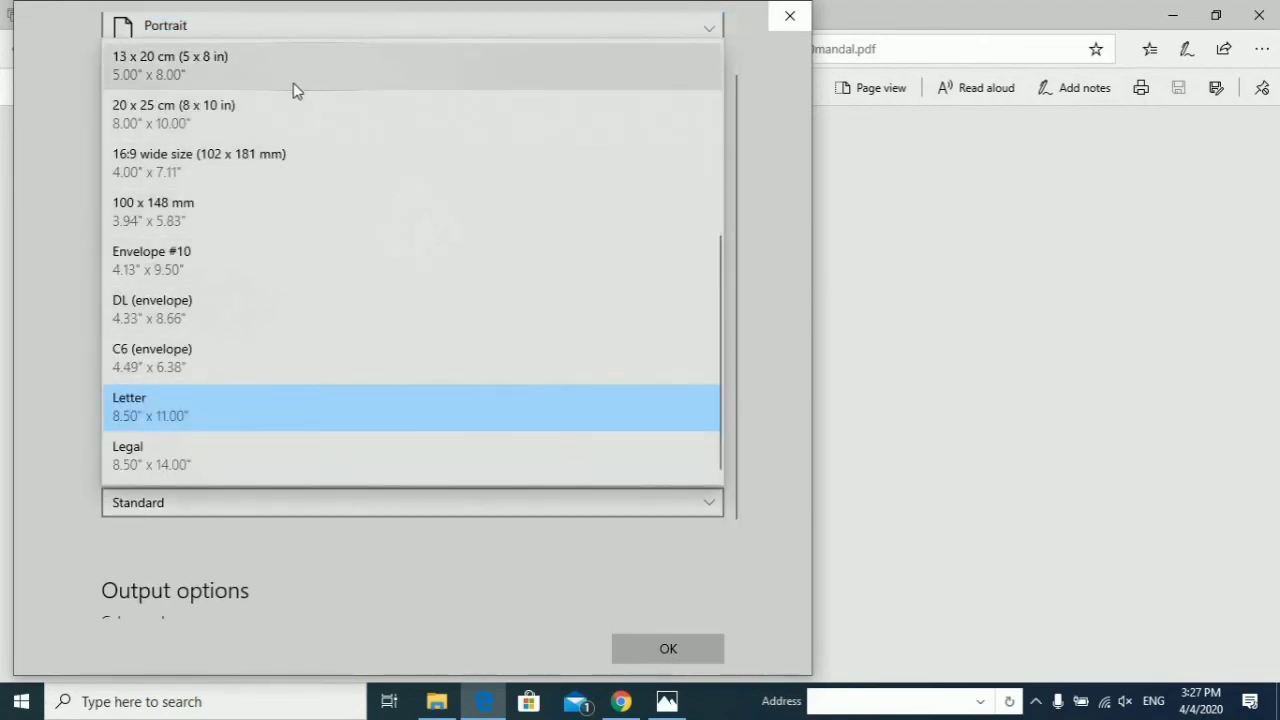
{"action": "scroll", "coordinate": [380, 110], "scroll_direction": "up", "scroll_amount": 3}
{"action": "left_click", "coordinate": [228, 125]}
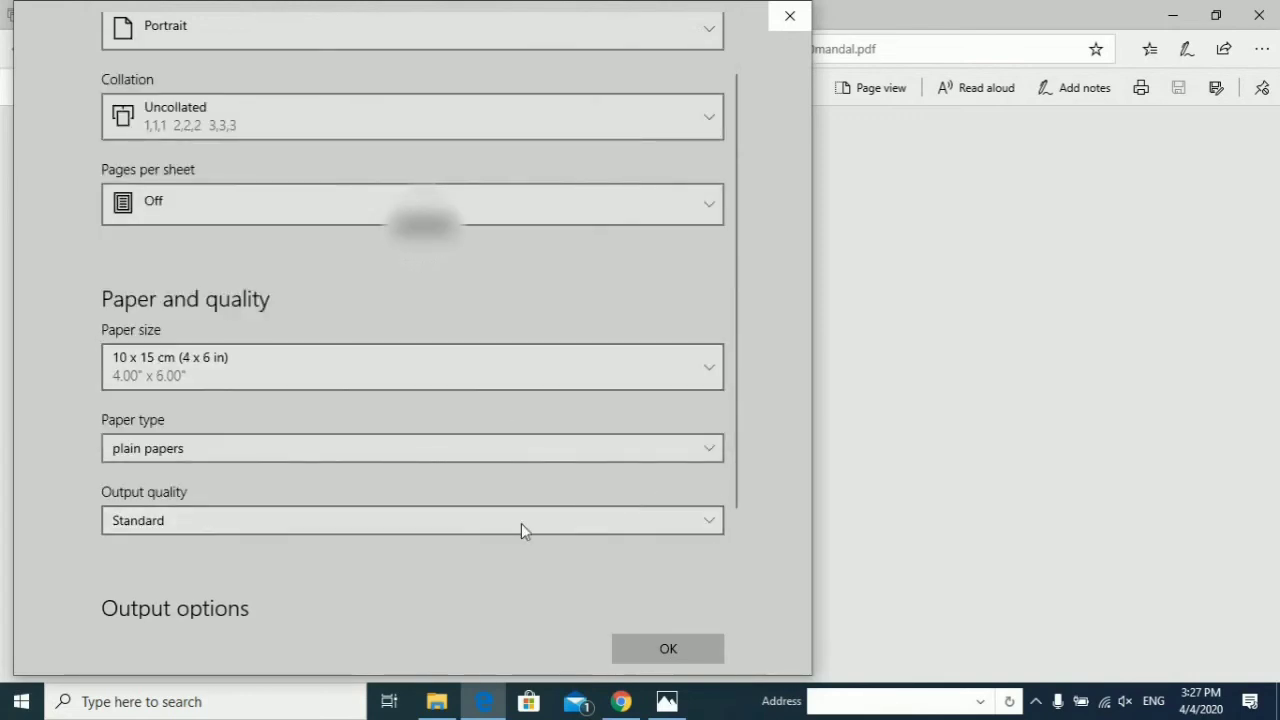
{"action": "left_click", "coordinate": [612, 448]}
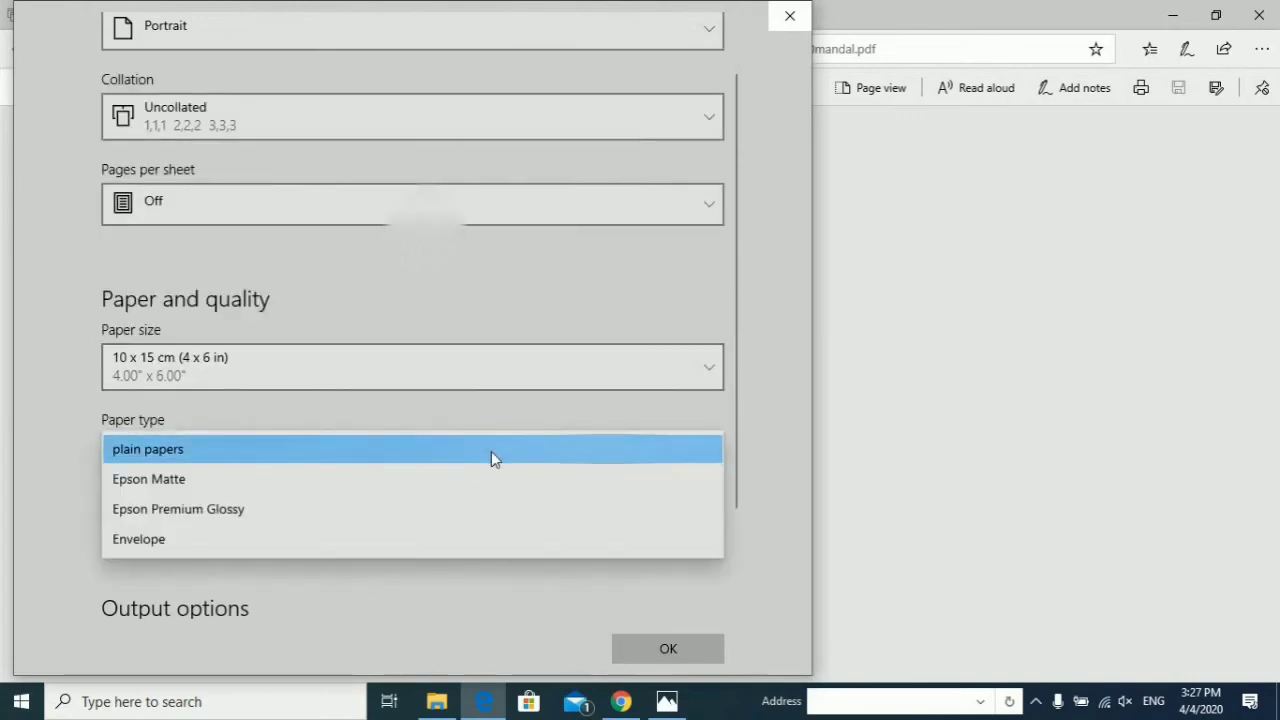
{"action": "left_click", "coordinate": [254, 517]}
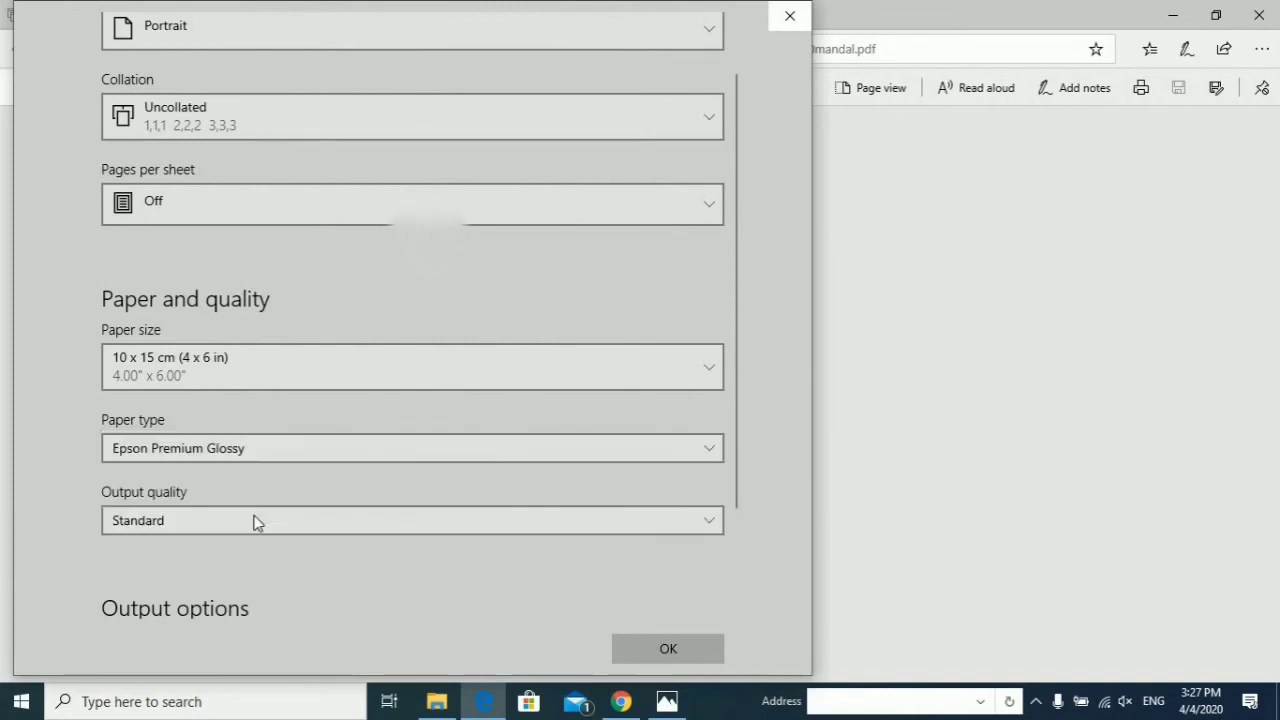
{"action": "left_click", "coordinate": [341, 525]}
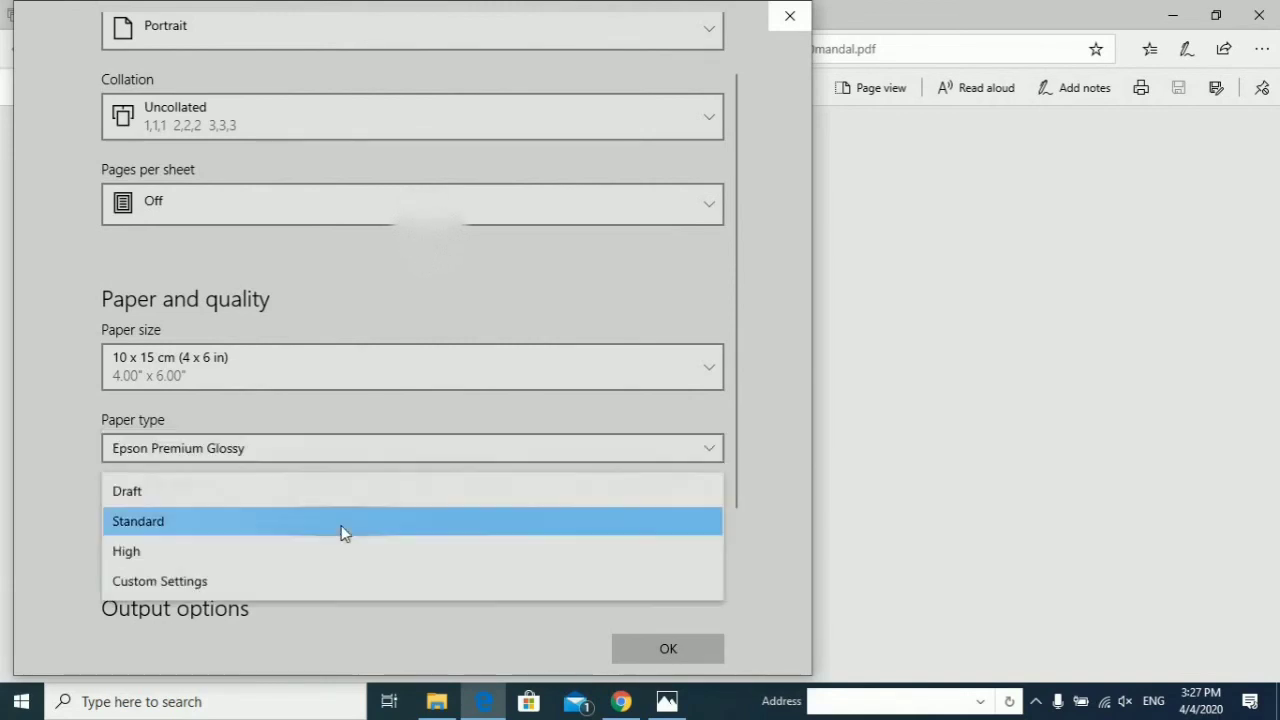
{"action": "left_click", "coordinate": [213, 563]}
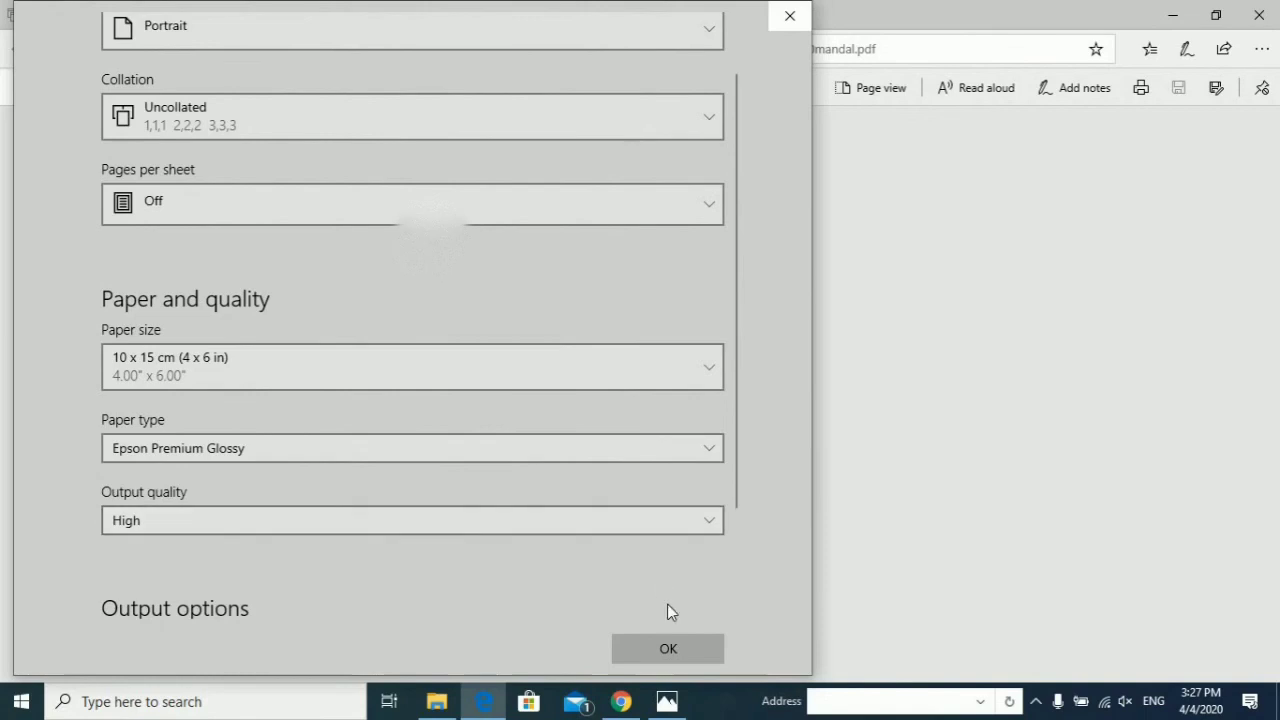
{"action": "left_click", "coordinate": [677, 659]}
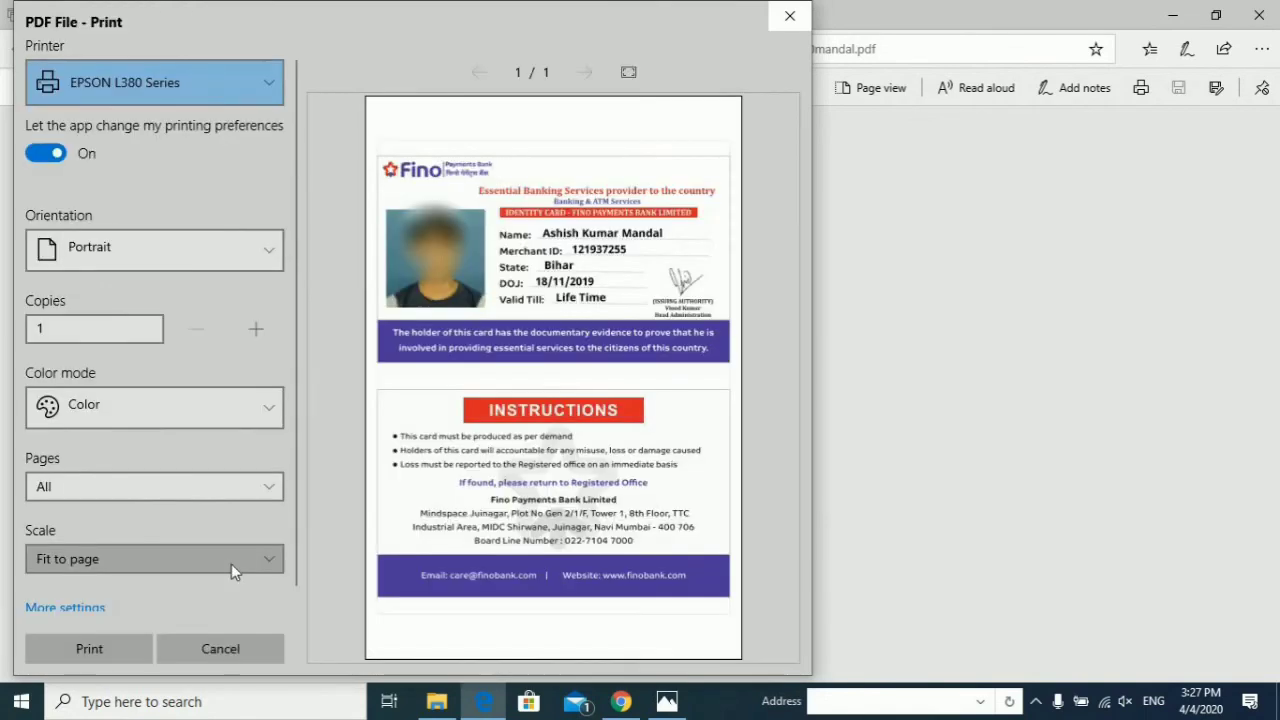
Step: Set scaling to Actual size and print the ID card on the EPSON L380
{"action": "left_click", "coordinate": [231, 563]}
{"action": "left_click", "coordinate": [127, 588]}
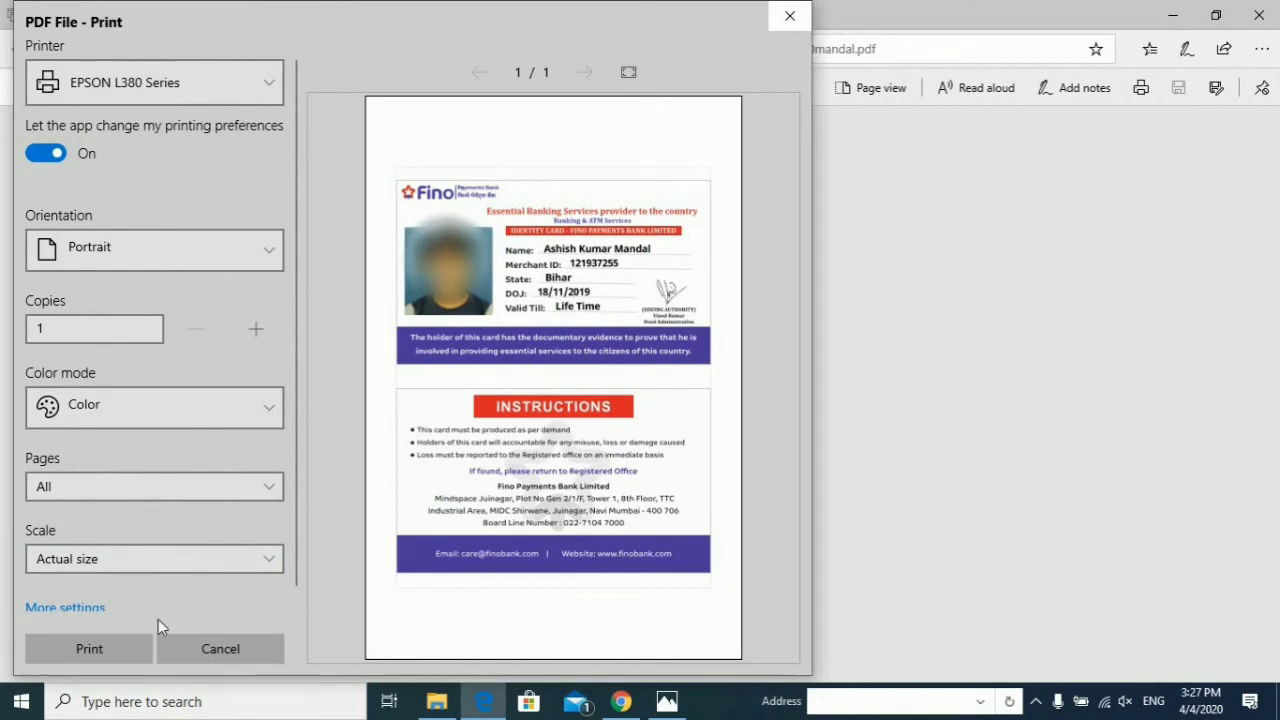
{"action": "left_click", "coordinate": [118, 646]}
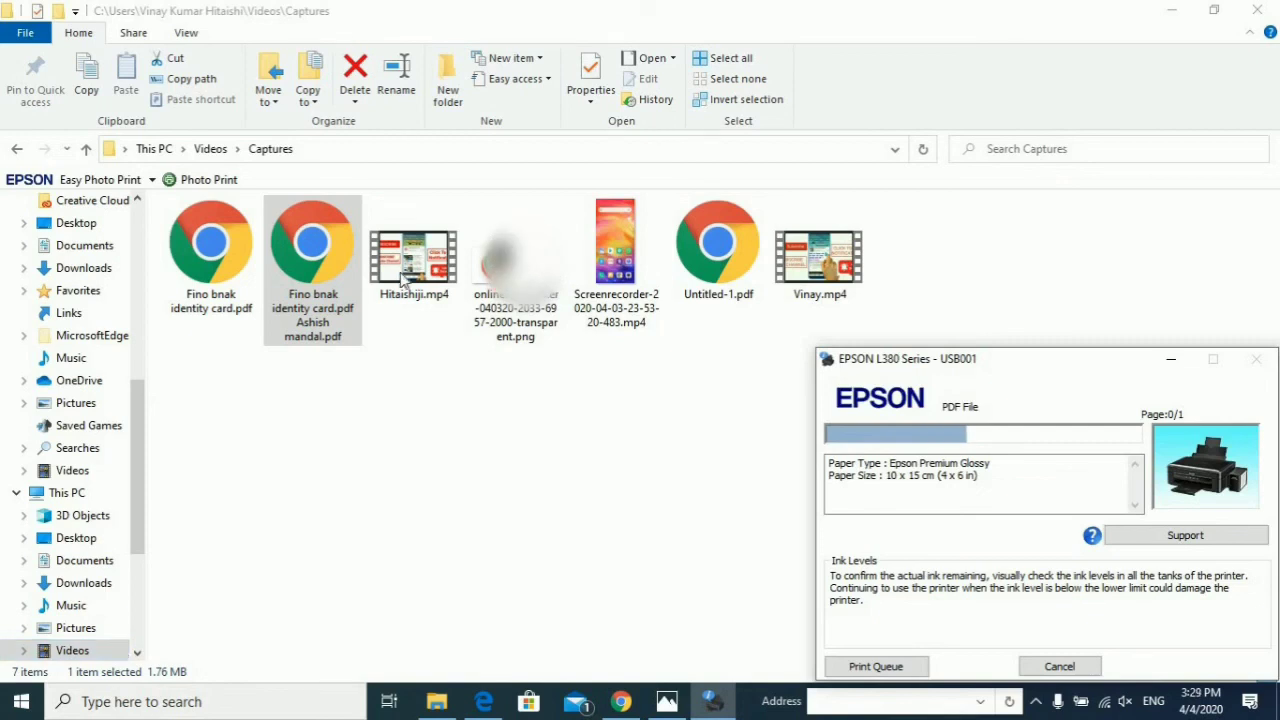
Step: Minimize File Explorer and Edge so only the EPSON L380 status window shows
{"action": "left_click", "coordinate": [1170, 9]}
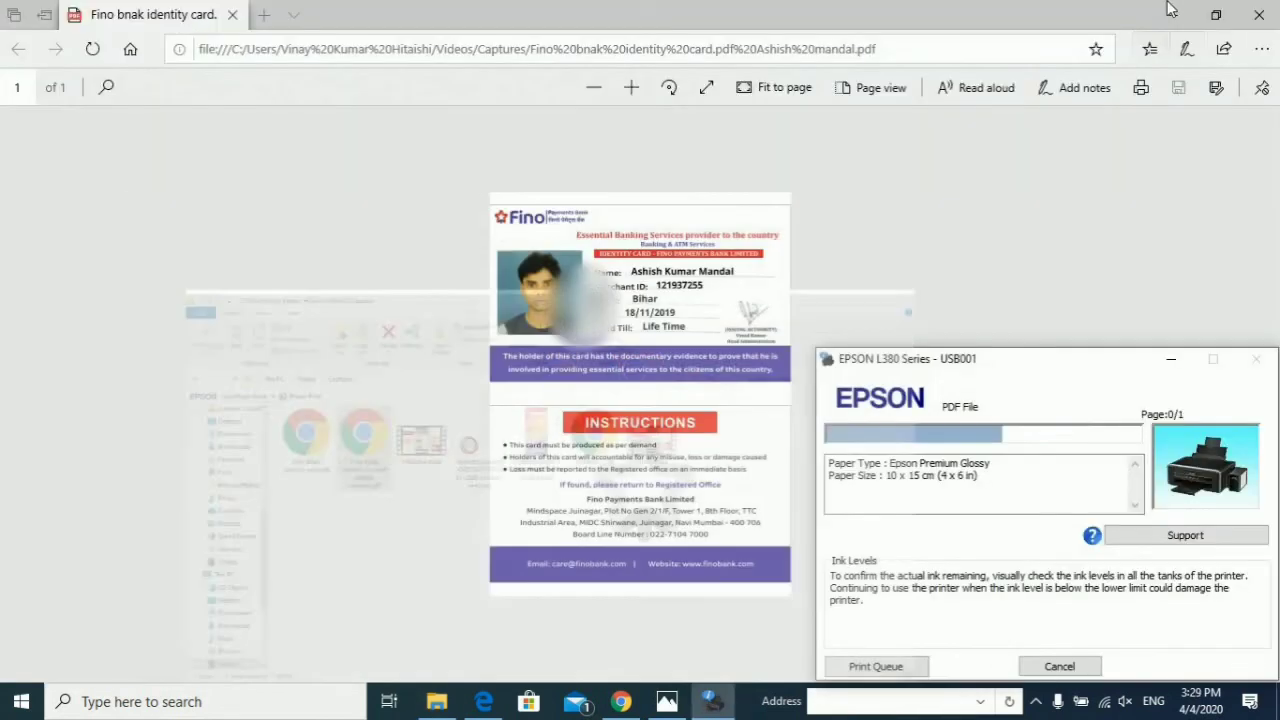
{"action": "left_click", "coordinate": [1168, 8]}
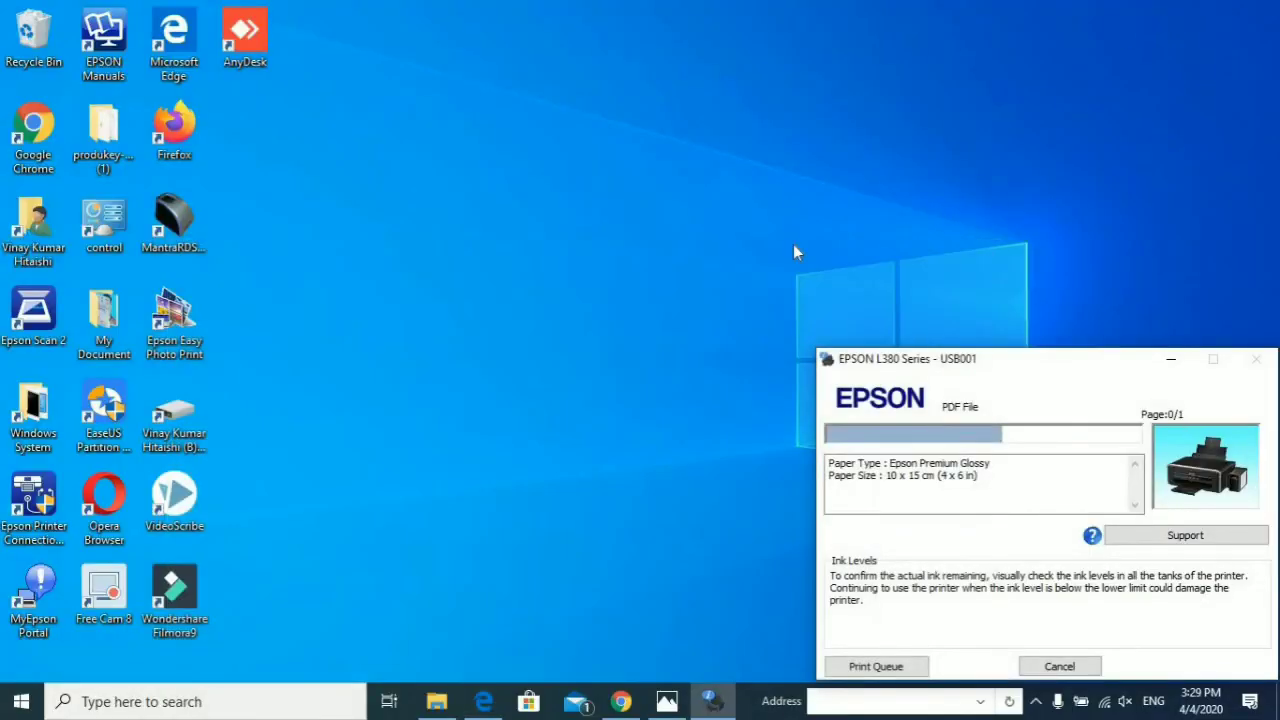